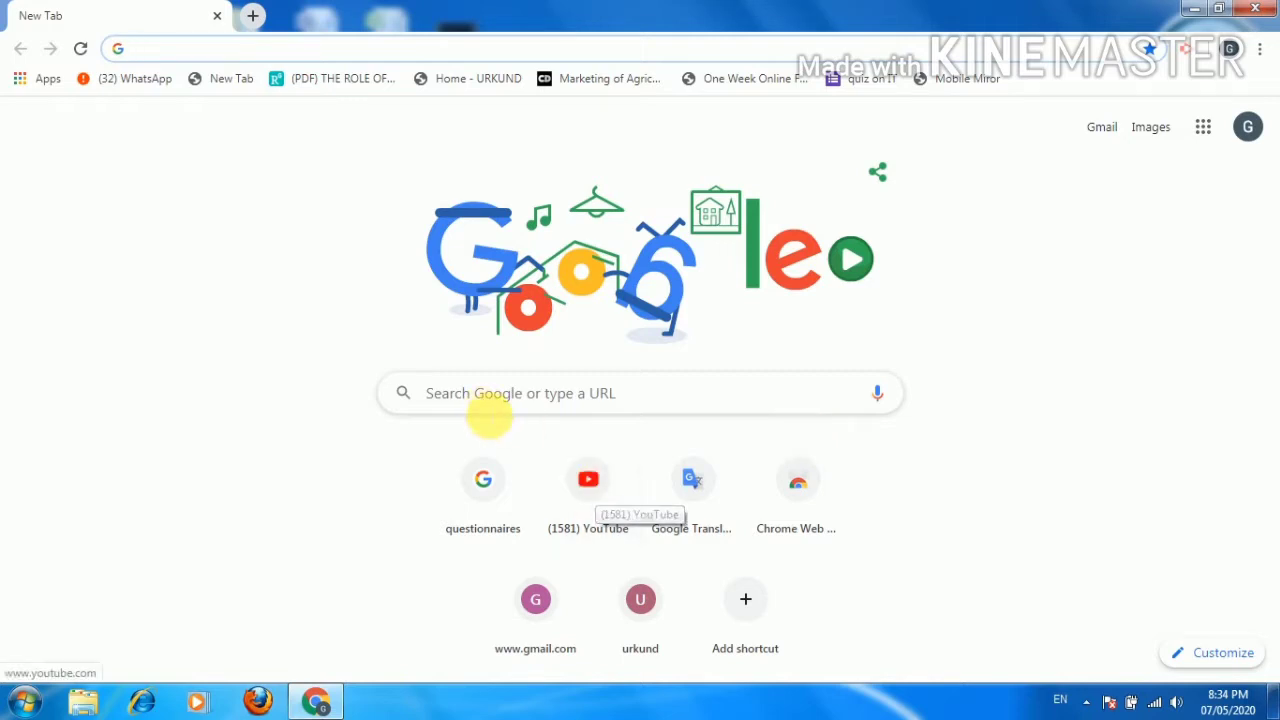
# Search the web for "google form" and open the personal version of Google Forms from its official page
pyautogui.click(456, 405)
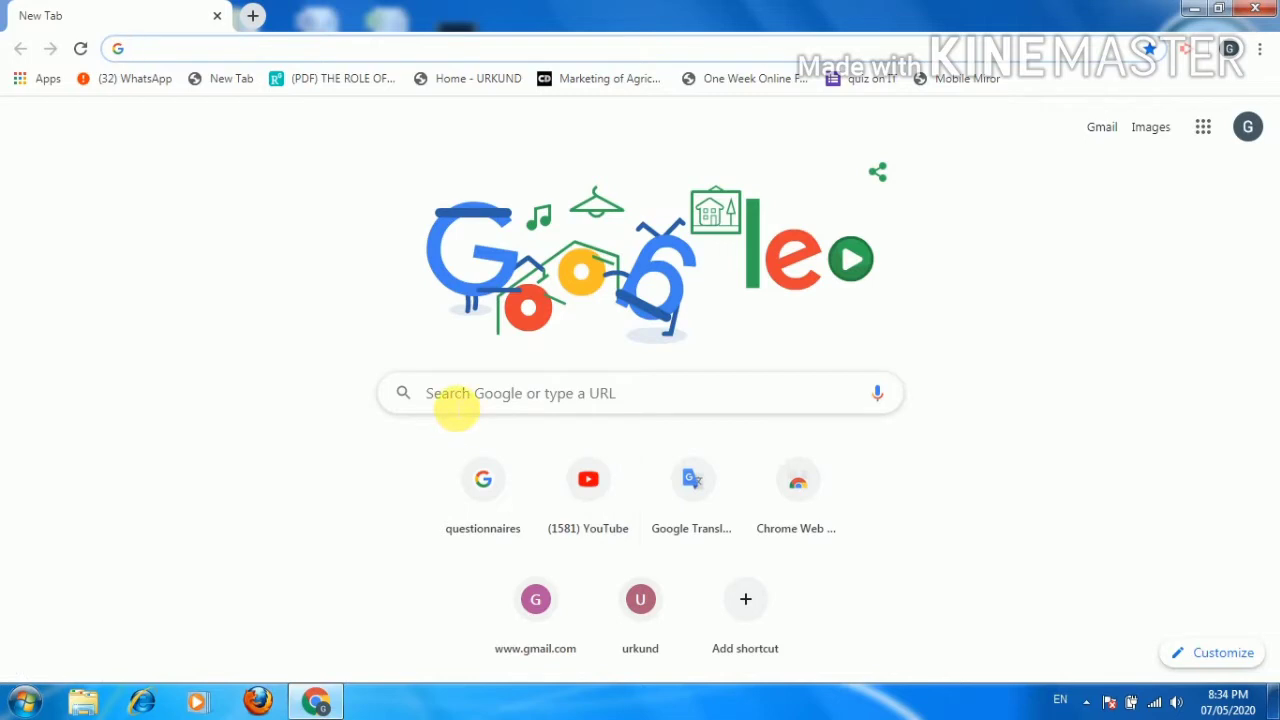
pyautogui.click(456, 405)
pyautogui.write('google form')
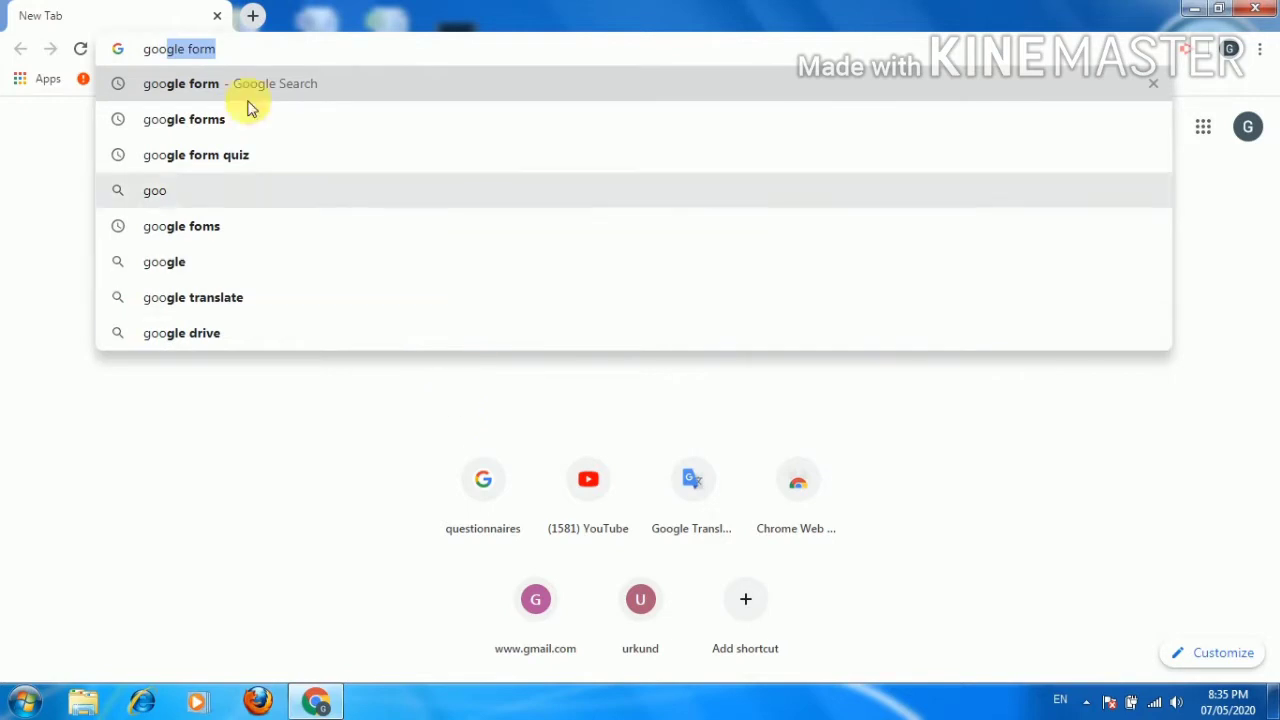
pyautogui.click(203, 84)
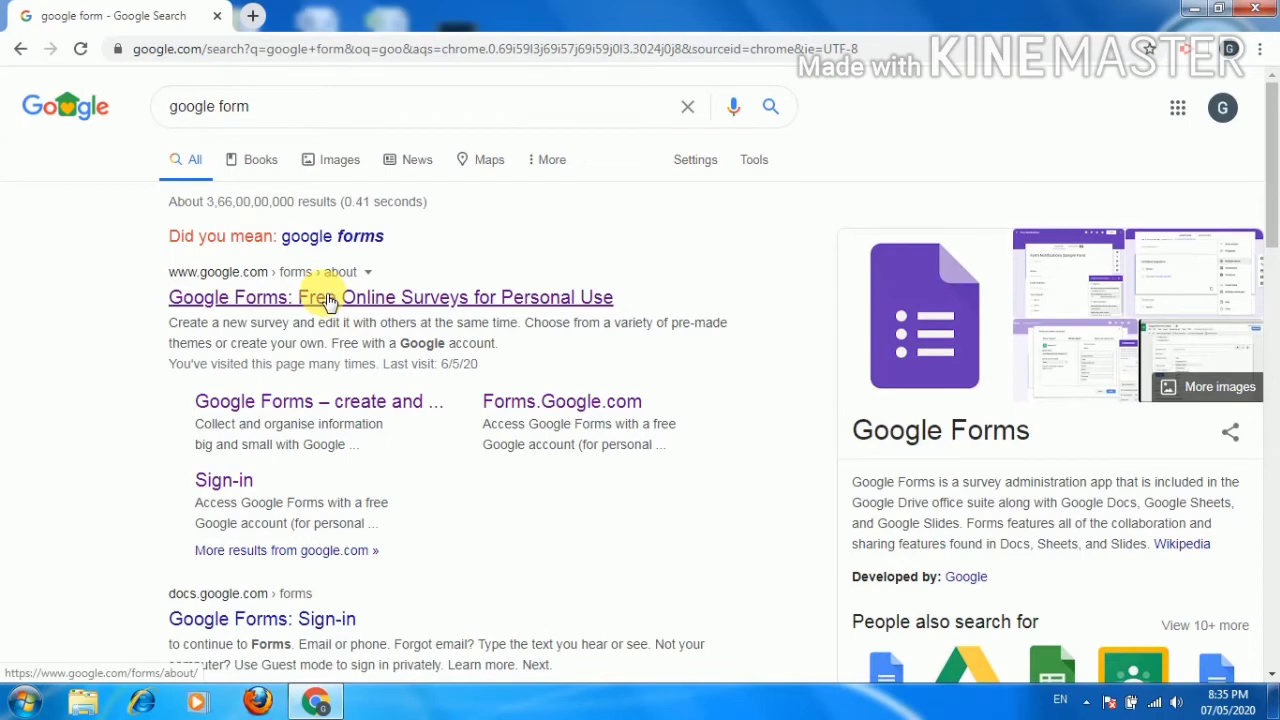
pyautogui.click(327, 300)
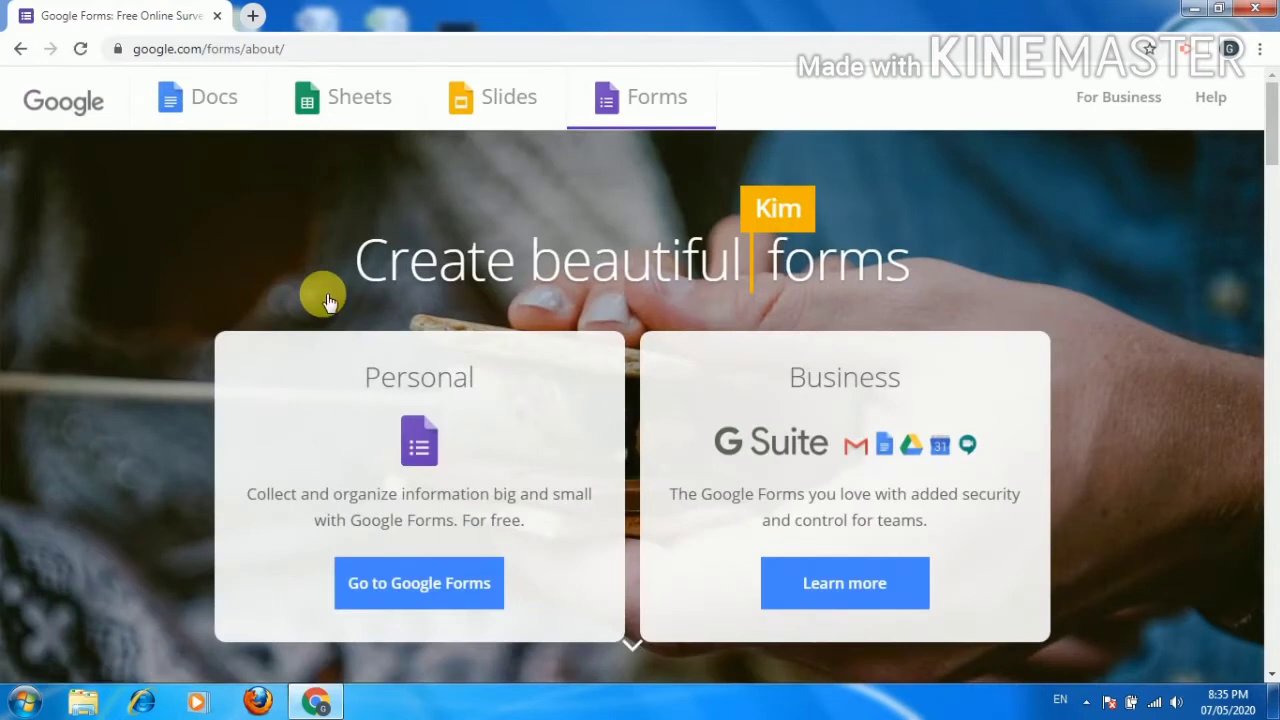
pyautogui.click(447, 594)
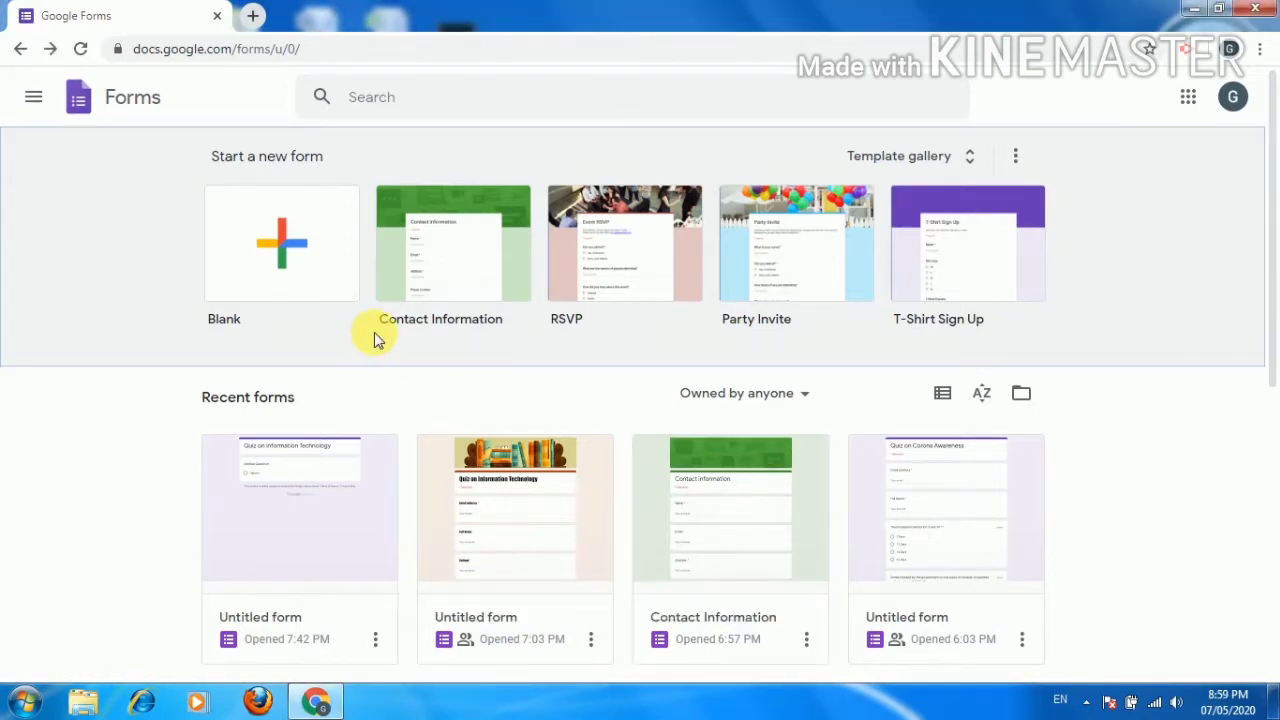
# Create a blank form and turn it into a quiz in the form settings
pyautogui.click(297, 269)
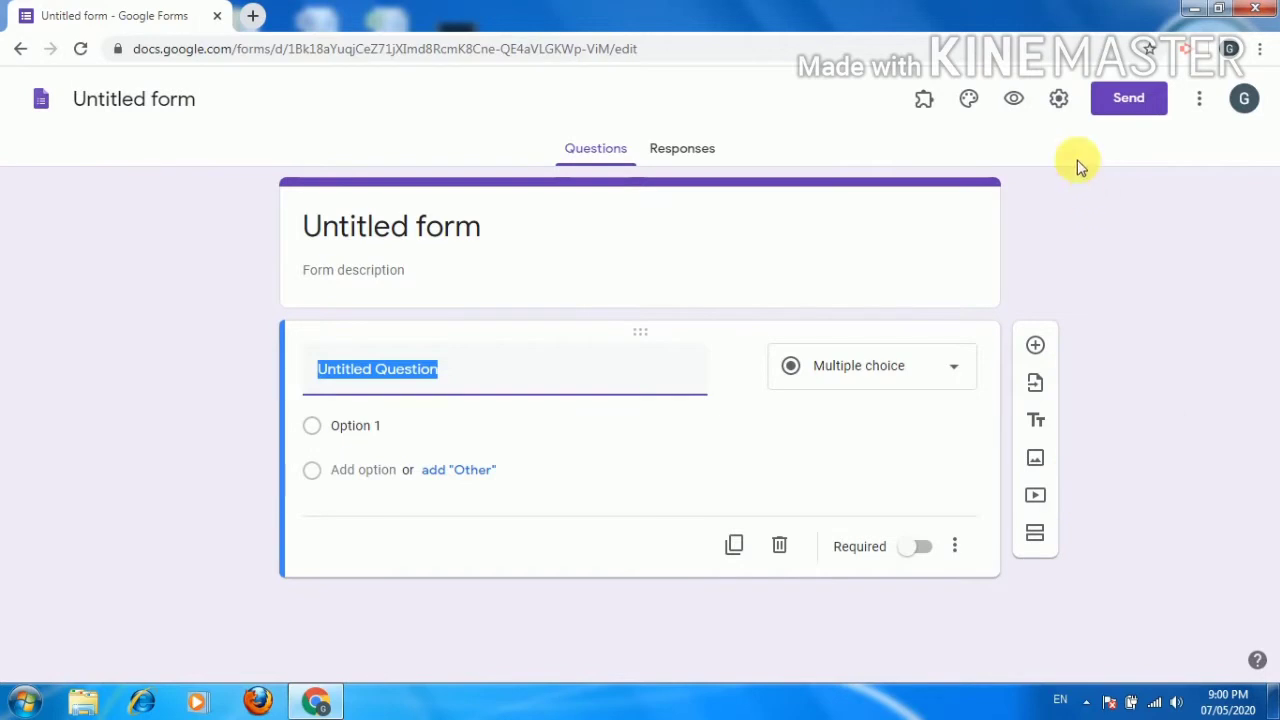
pyautogui.click(1060, 100)
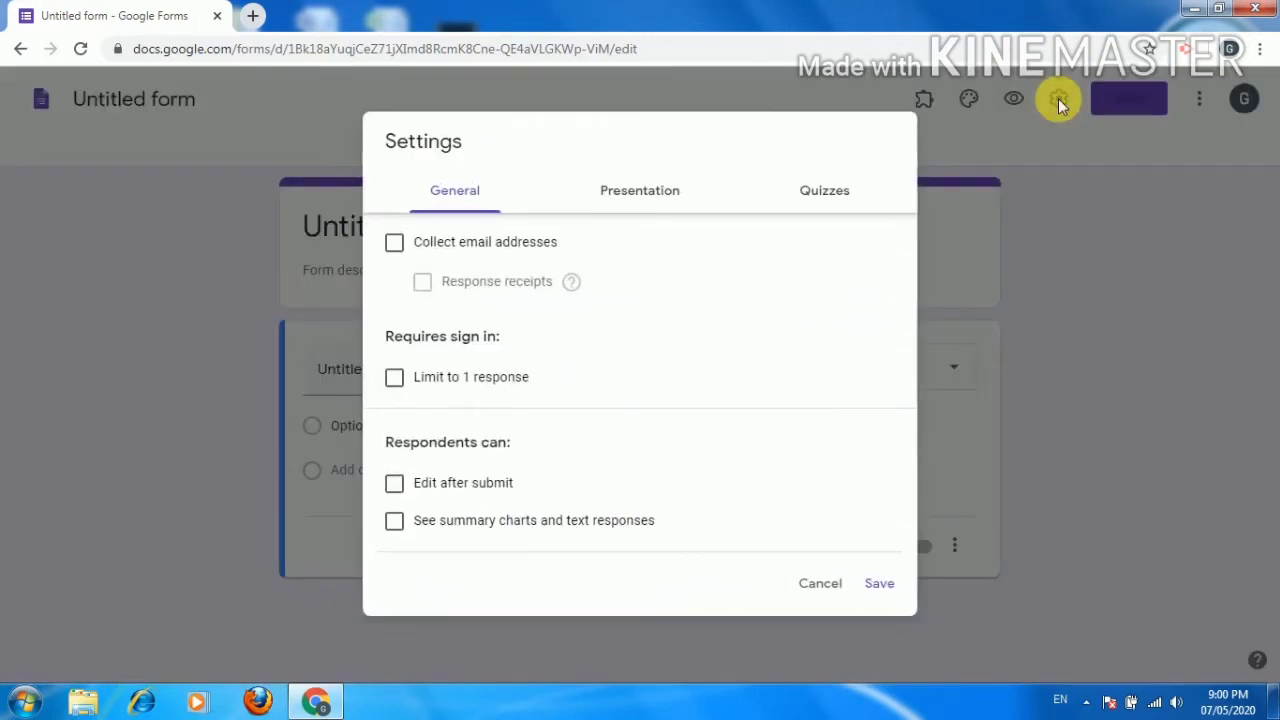
pyautogui.click(823, 204)
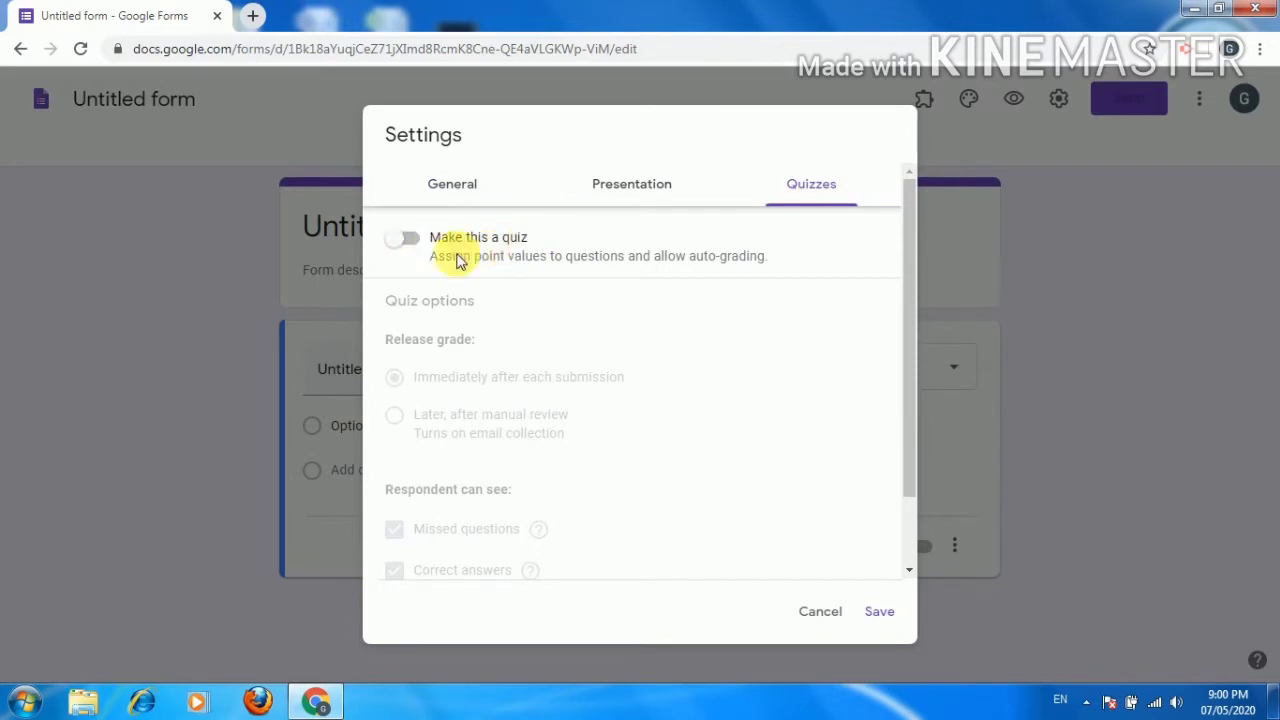
pyautogui.click(404, 241)
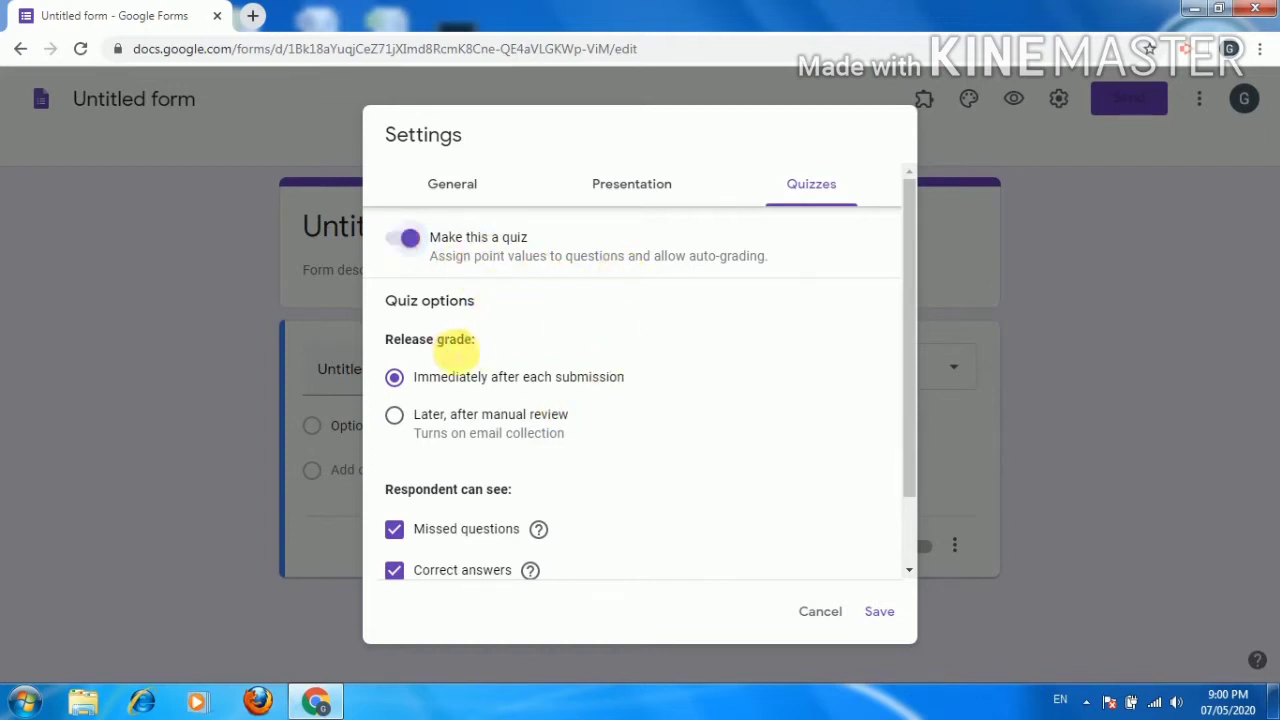
pyautogui.scroll(-1, 485, 434)
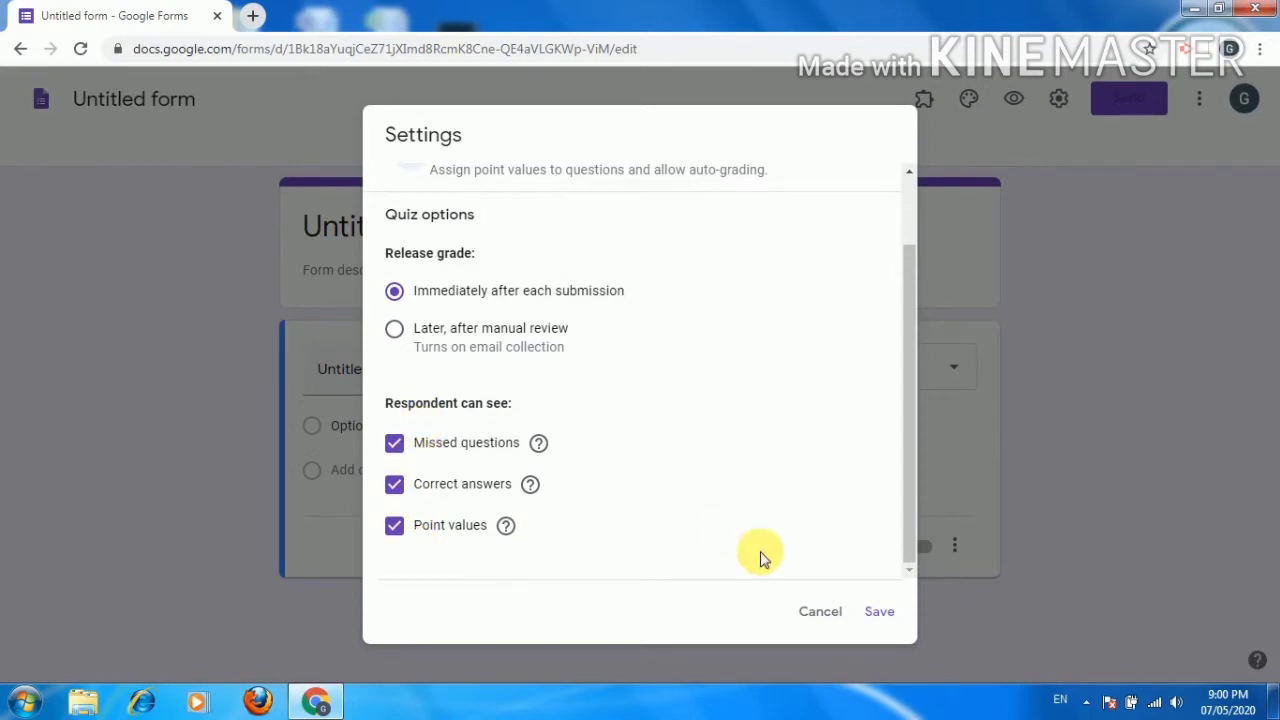
pyautogui.scroll(1, 683, 383)
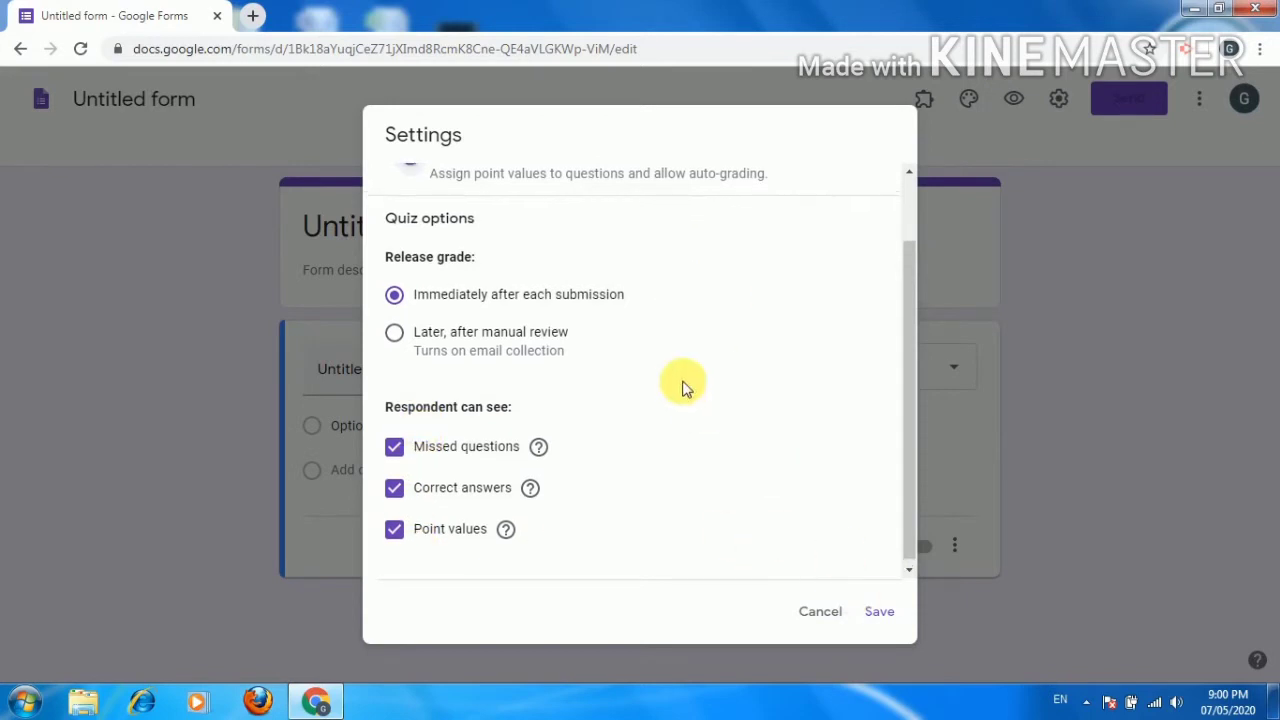
# Enable the progress bar and shuffled question order in the form's presentation settings
pyautogui.click(632, 186)
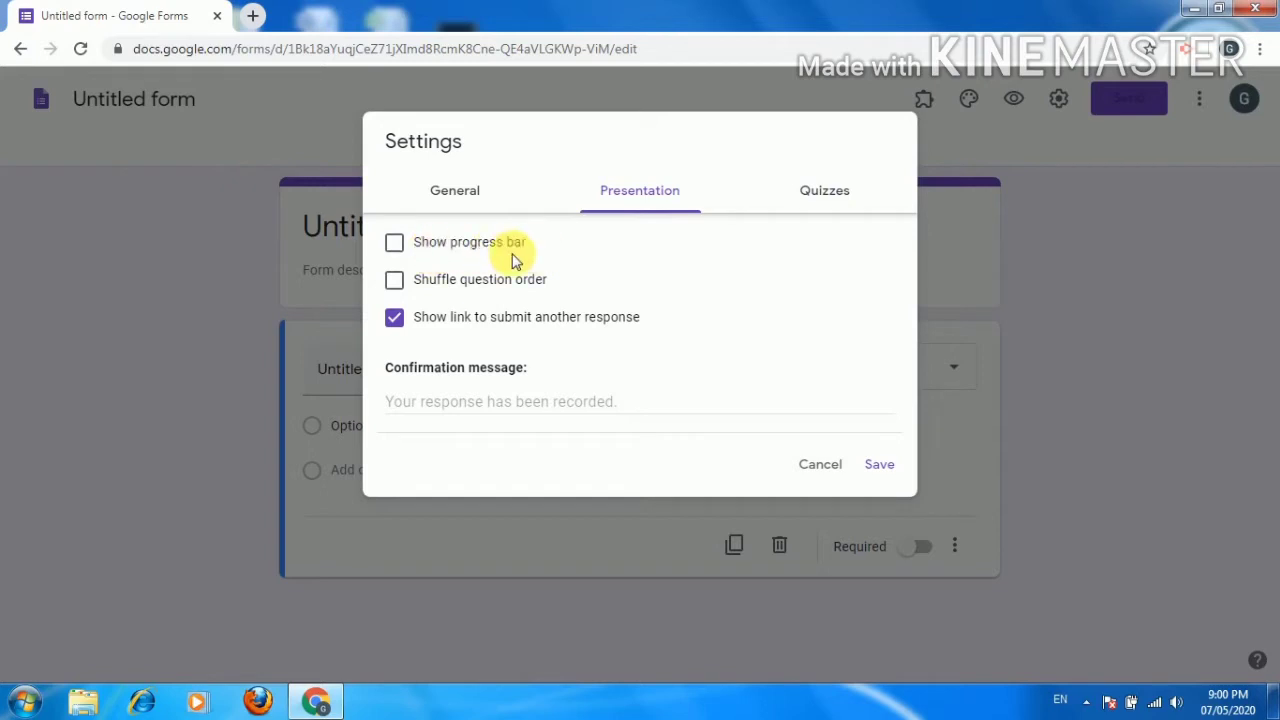
pyautogui.click(394, 242)
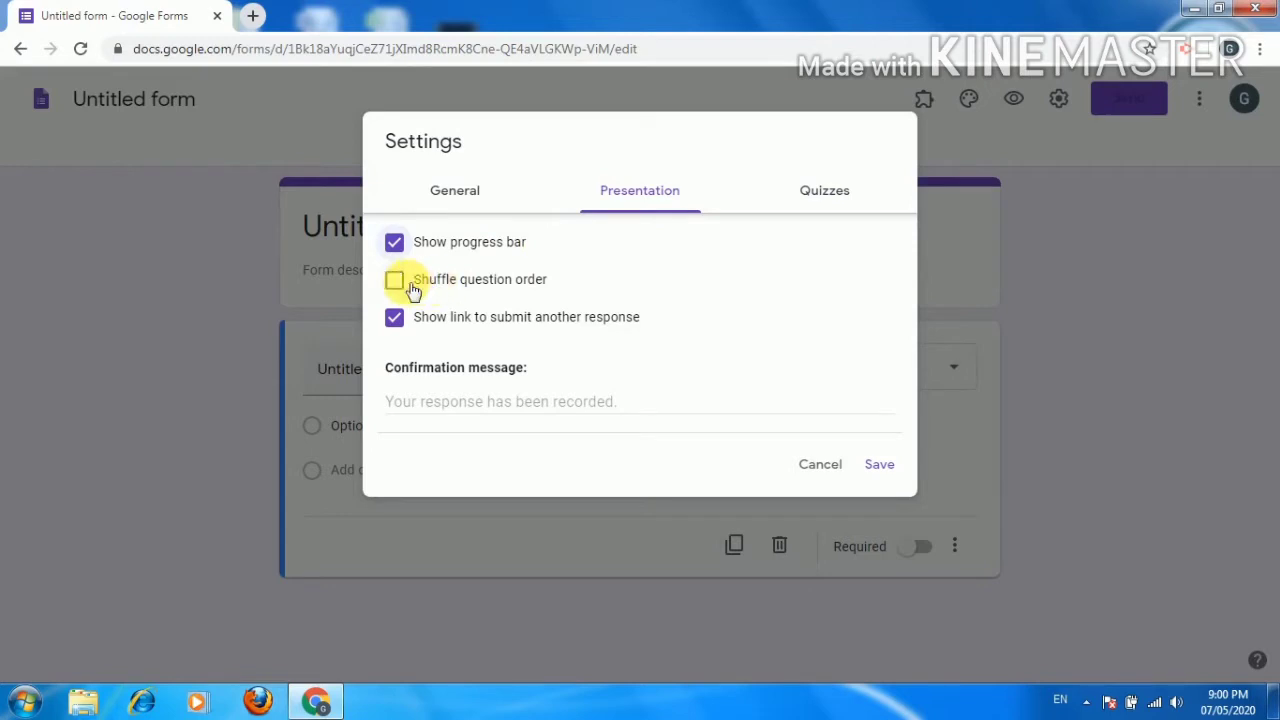
pyautogui.click(405, 284)
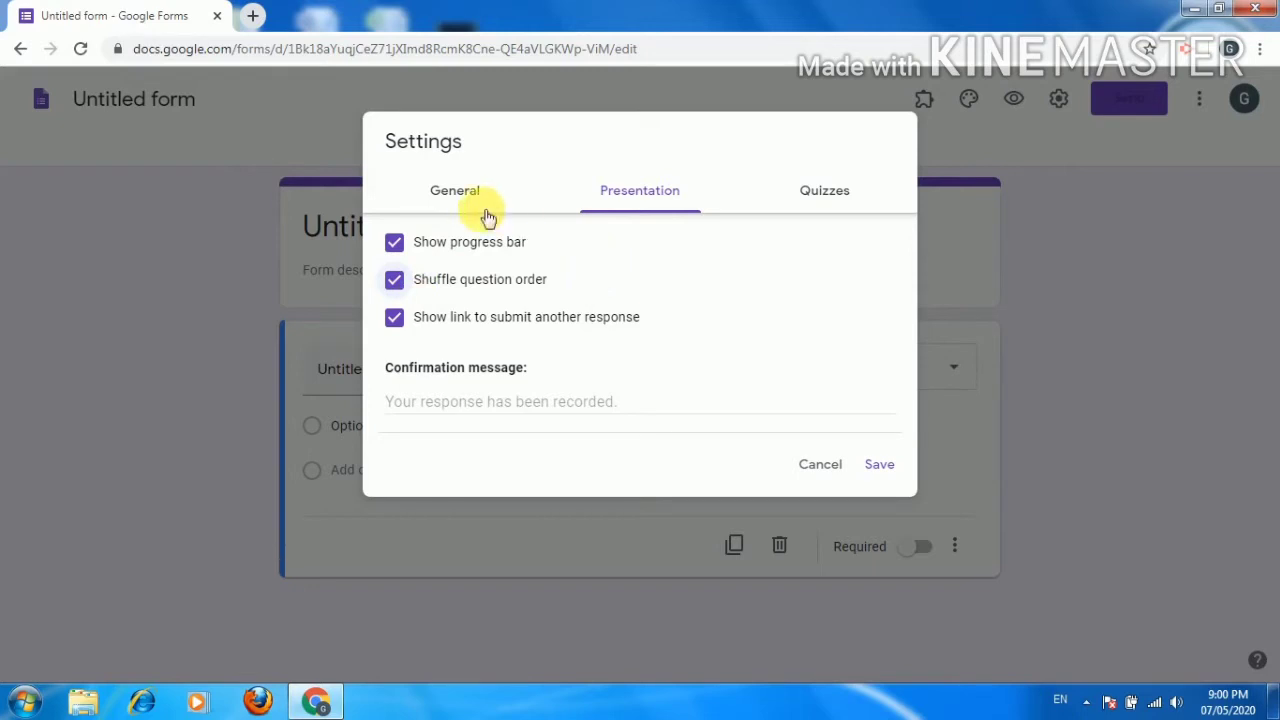
# Make the form collect email addresses and limit it to 1 response, save the settings and dismiss the satisfaction survey
pyautogui.click(450, 190)
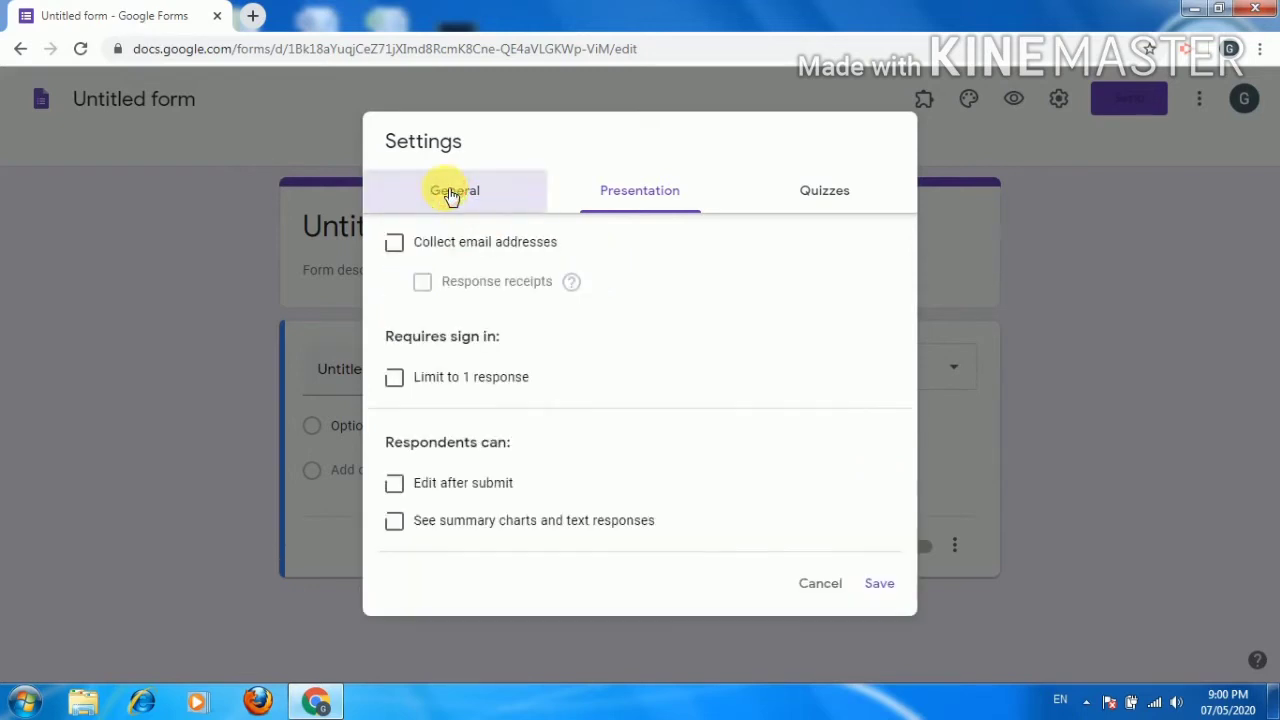
pyautogui.click(396, 245)
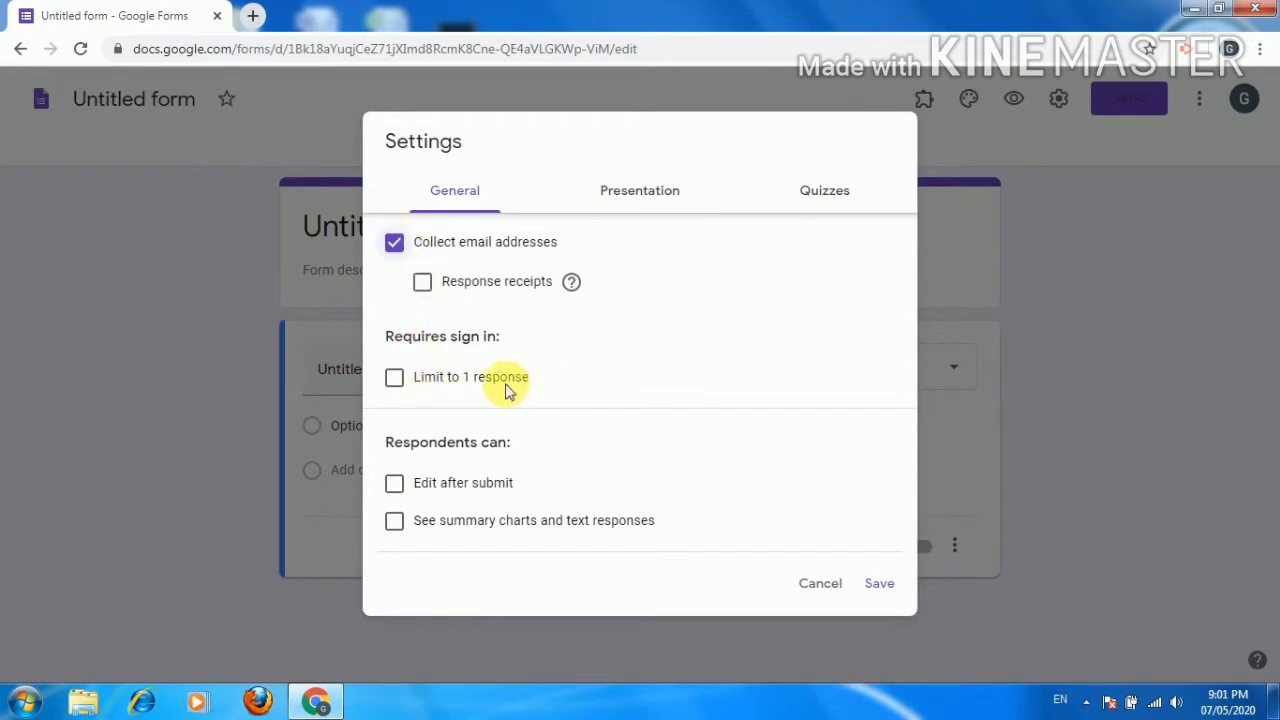
pyautogui.click(395, 379)
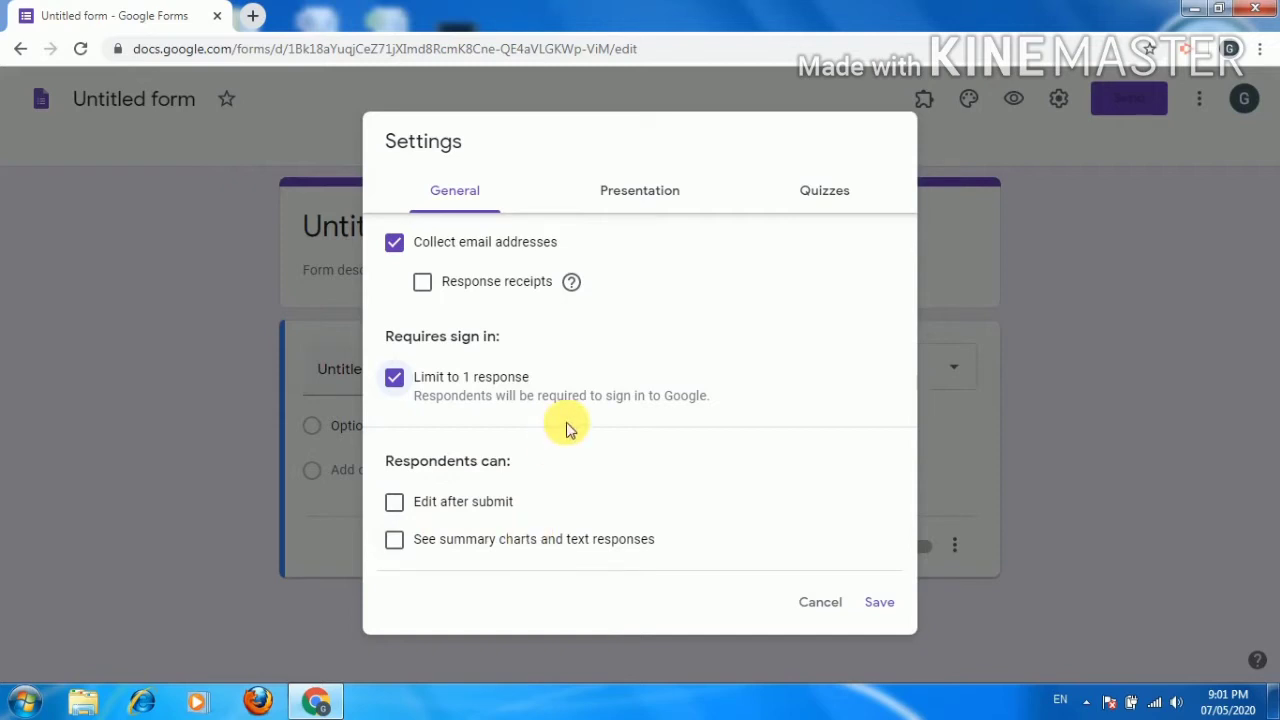
pyautogui.click(880, 604)
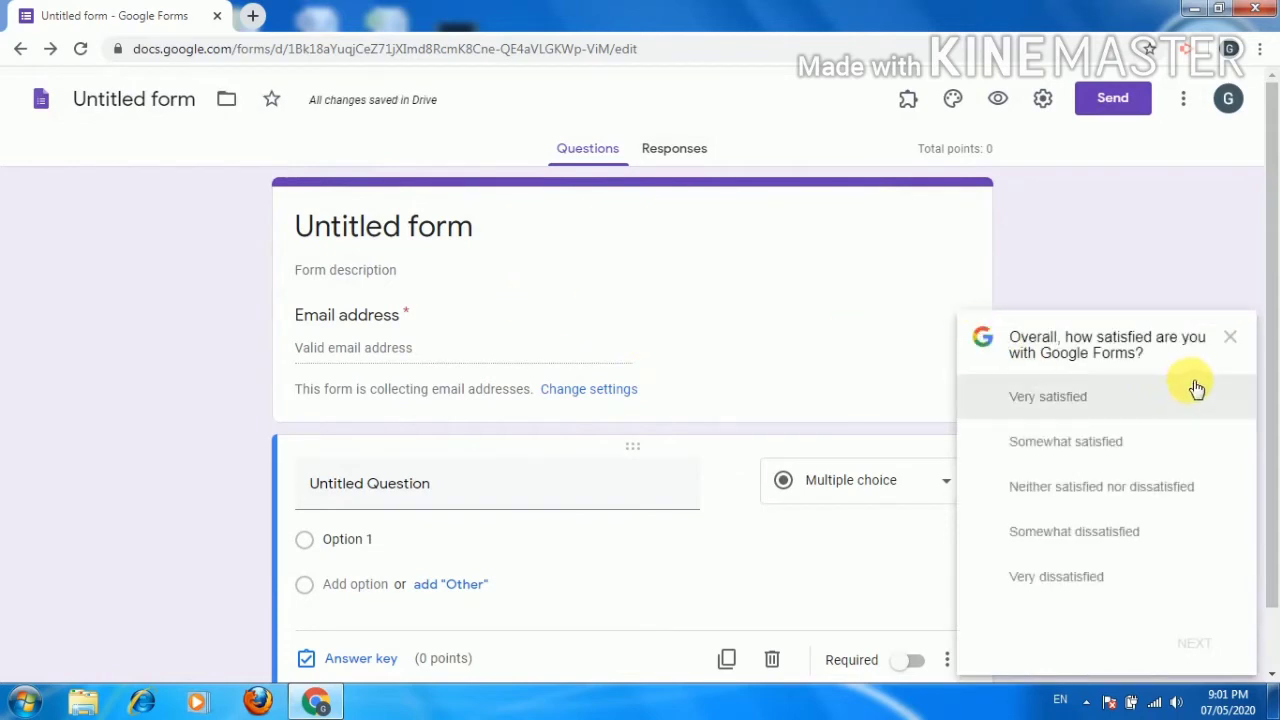
pyautogui.click(1234, 344)
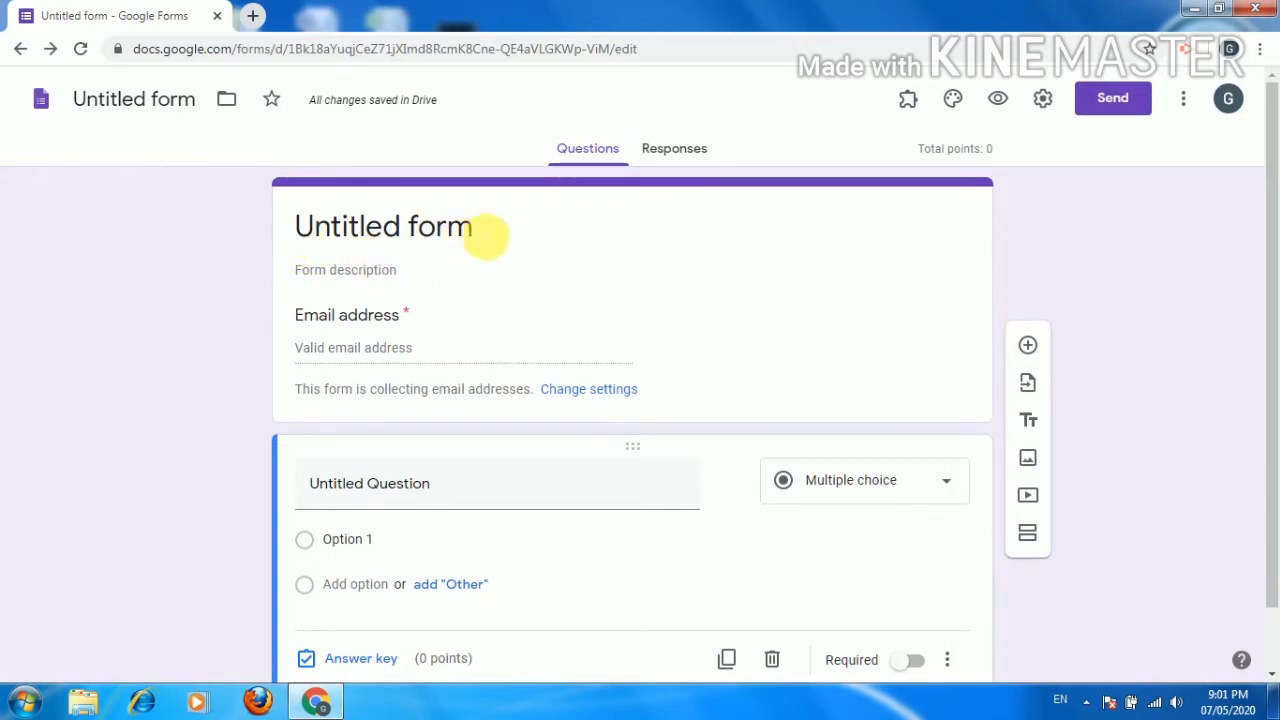
# Title the form "Quiz on information technology"
pyautogui.click(487, 235)
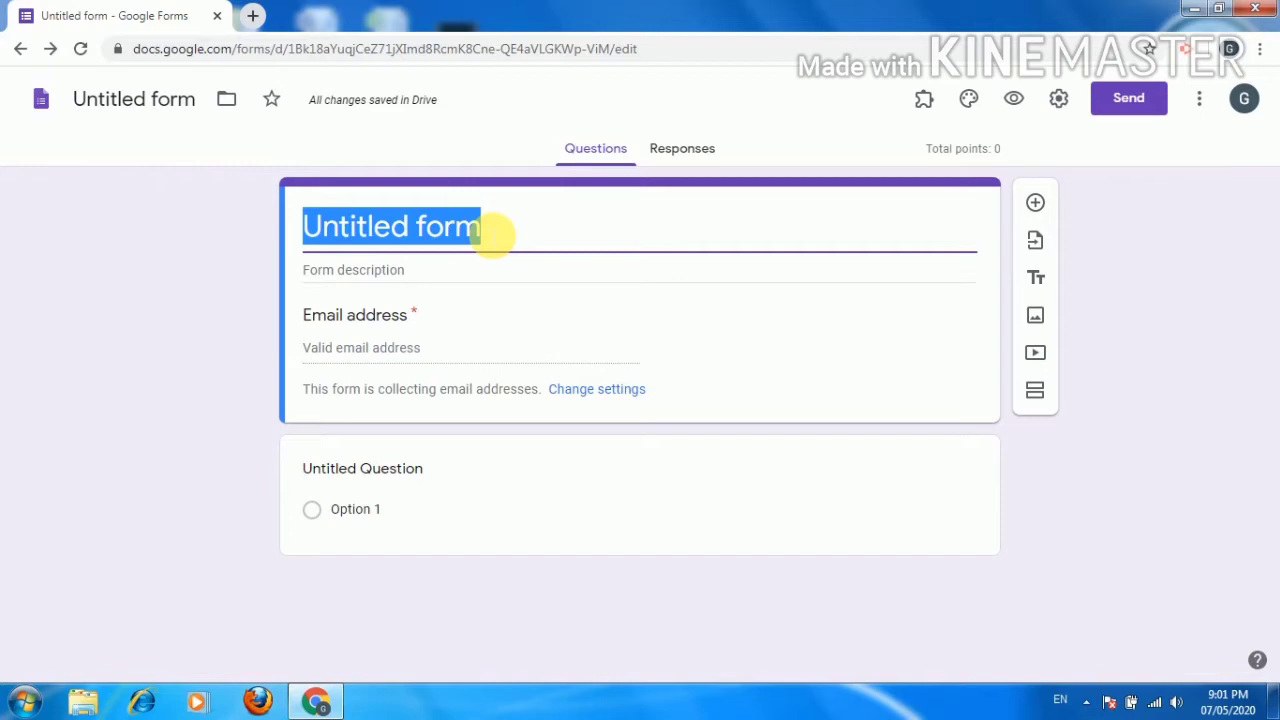
pyautogui.write('Q')
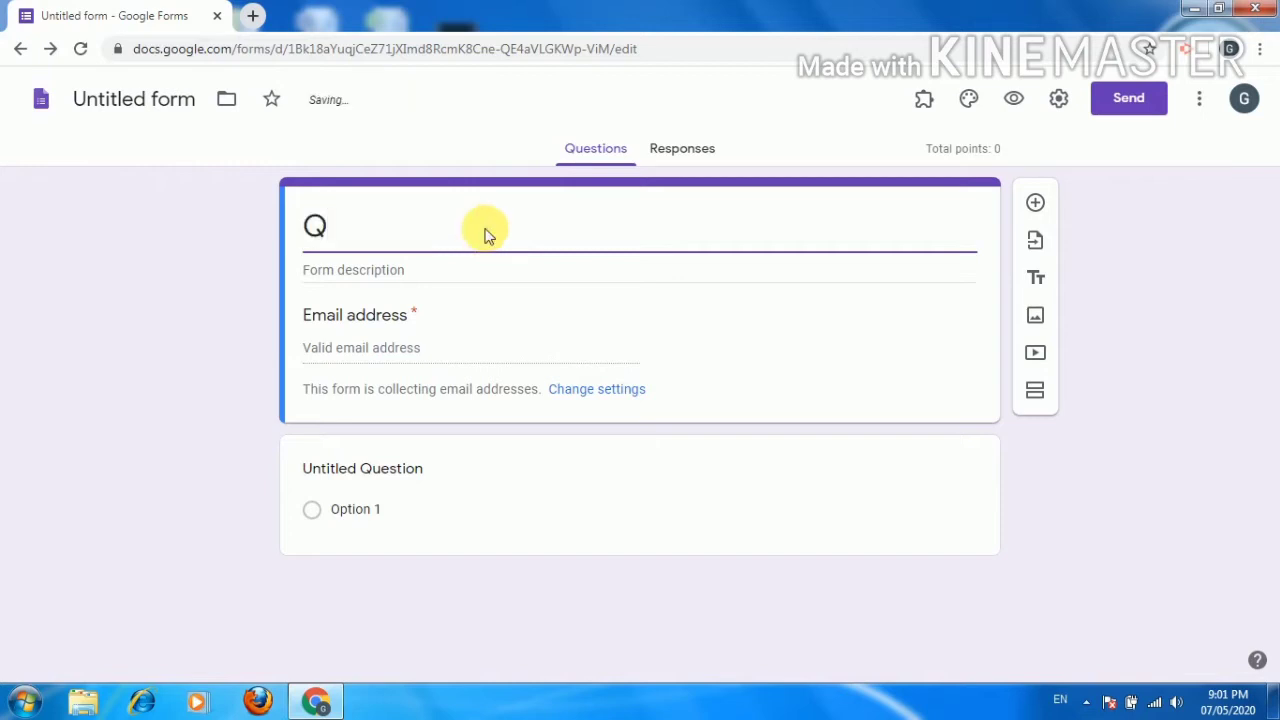
pyautogui.write('uiz')
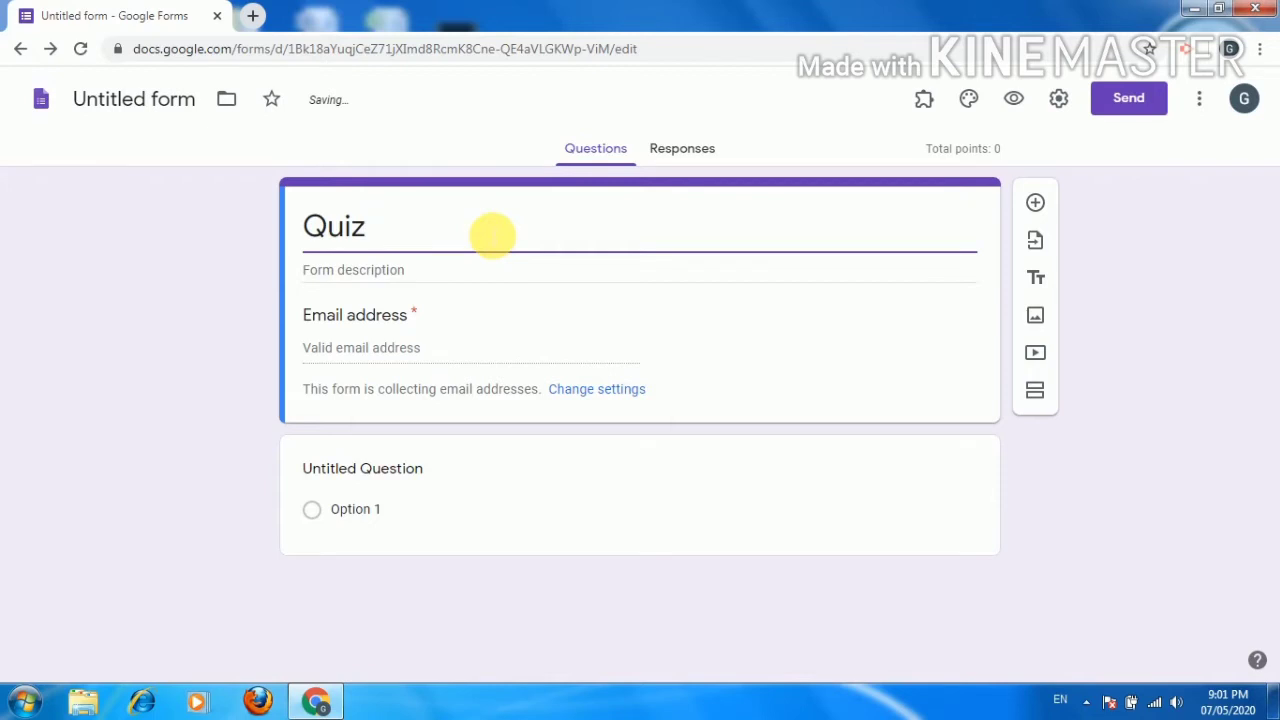
pyautogui.write(' on inf')
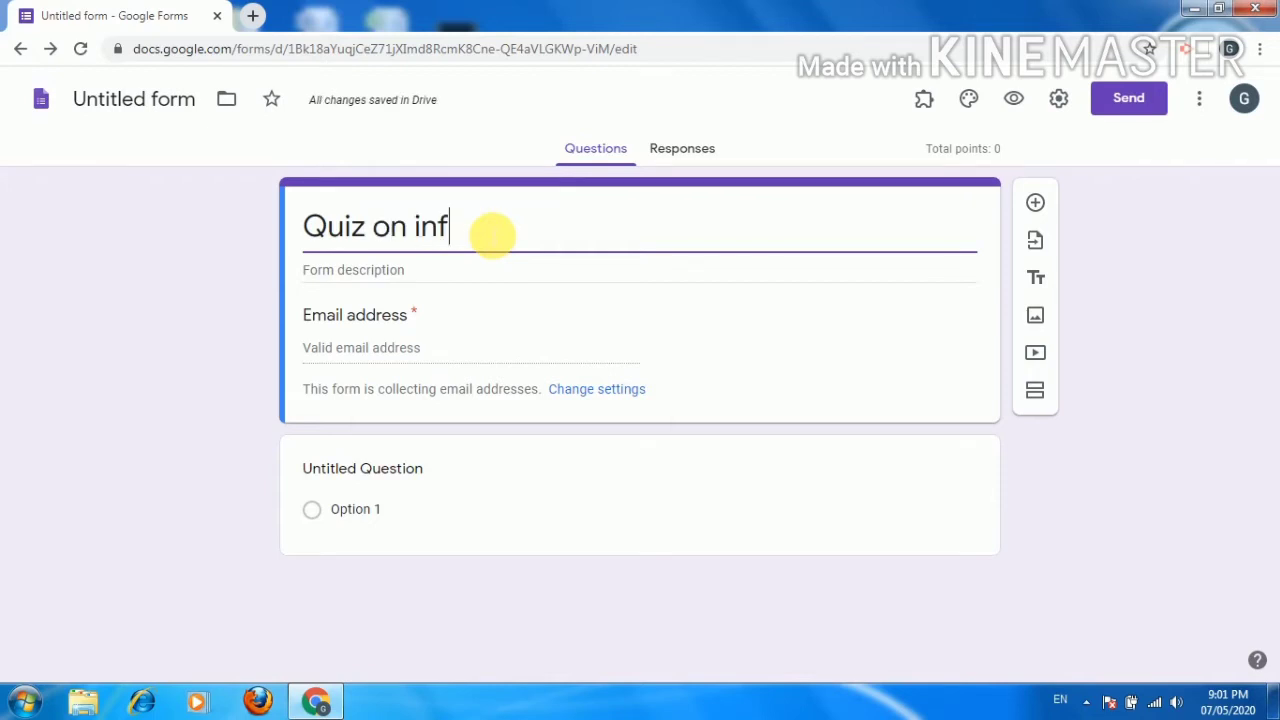
pyautogui.write('ormat')
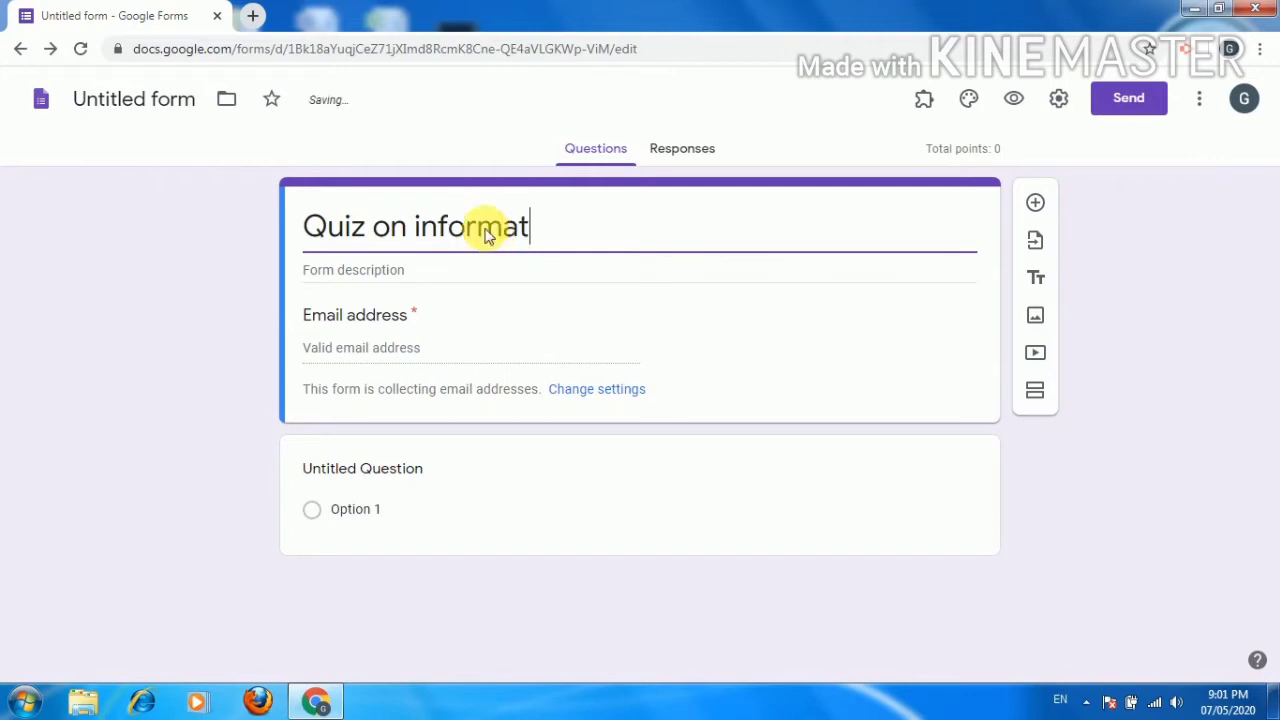
pyautogui.write('ion tecj')
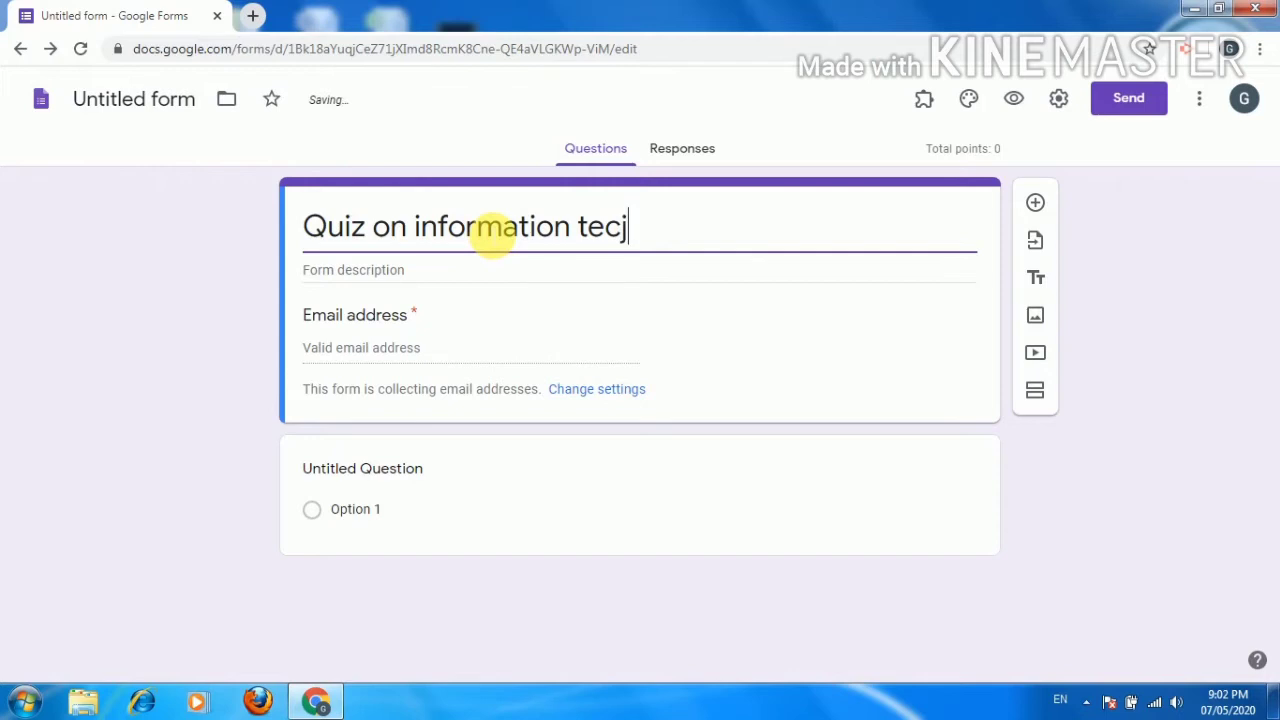
pyautogui.press('BackSpace')
pyautogui.write('hnology')
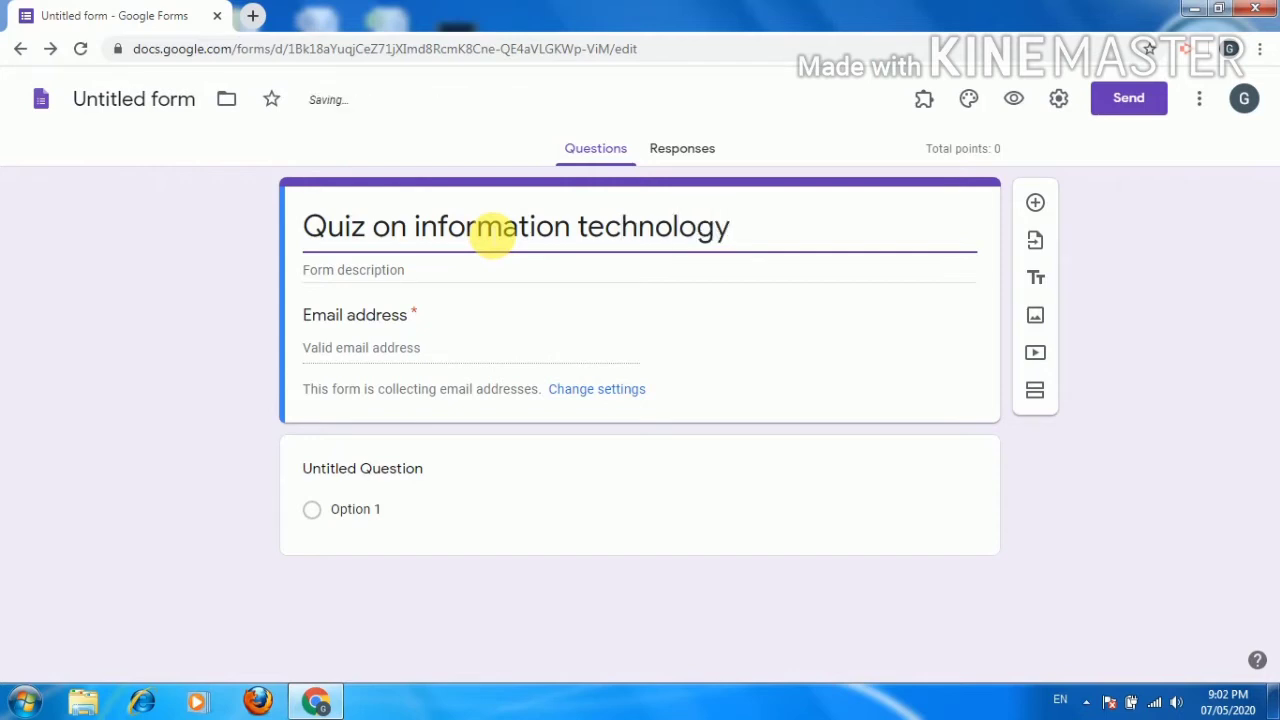
pyautogui.click(570, 324)
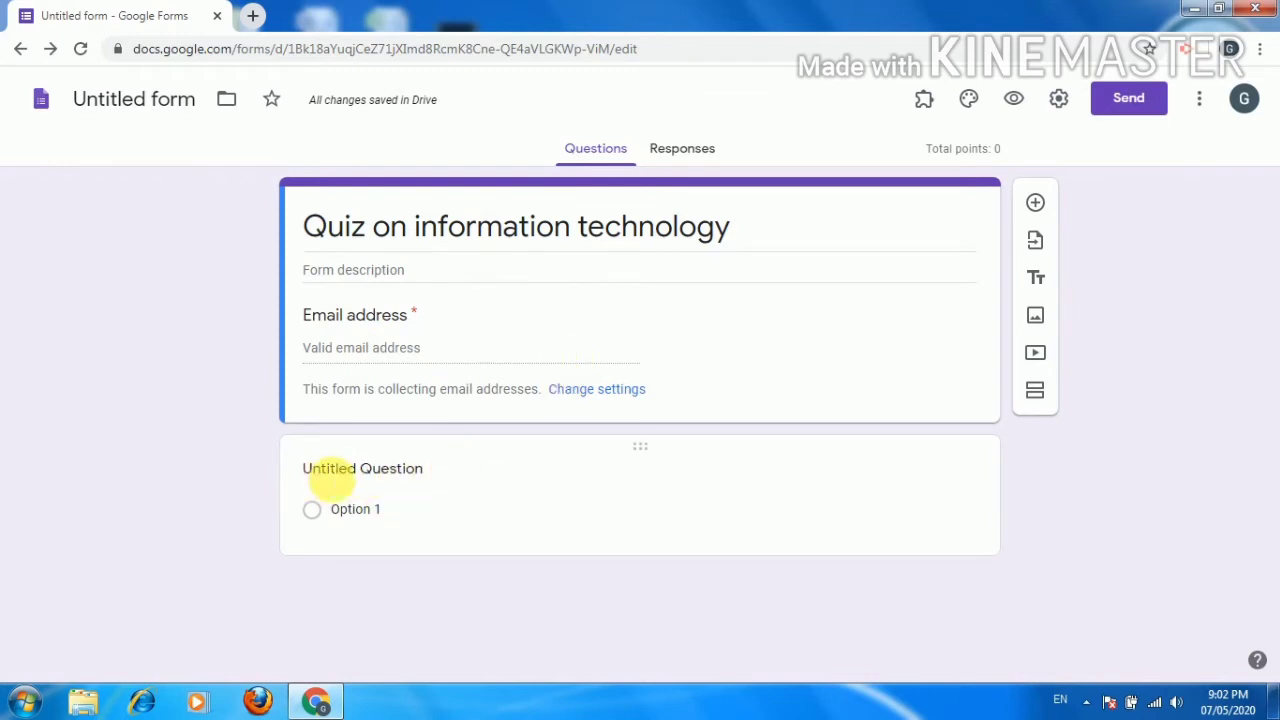
# Change the untitled question to a short answer question named "Full Name"
pyautogui.click(366, 470)
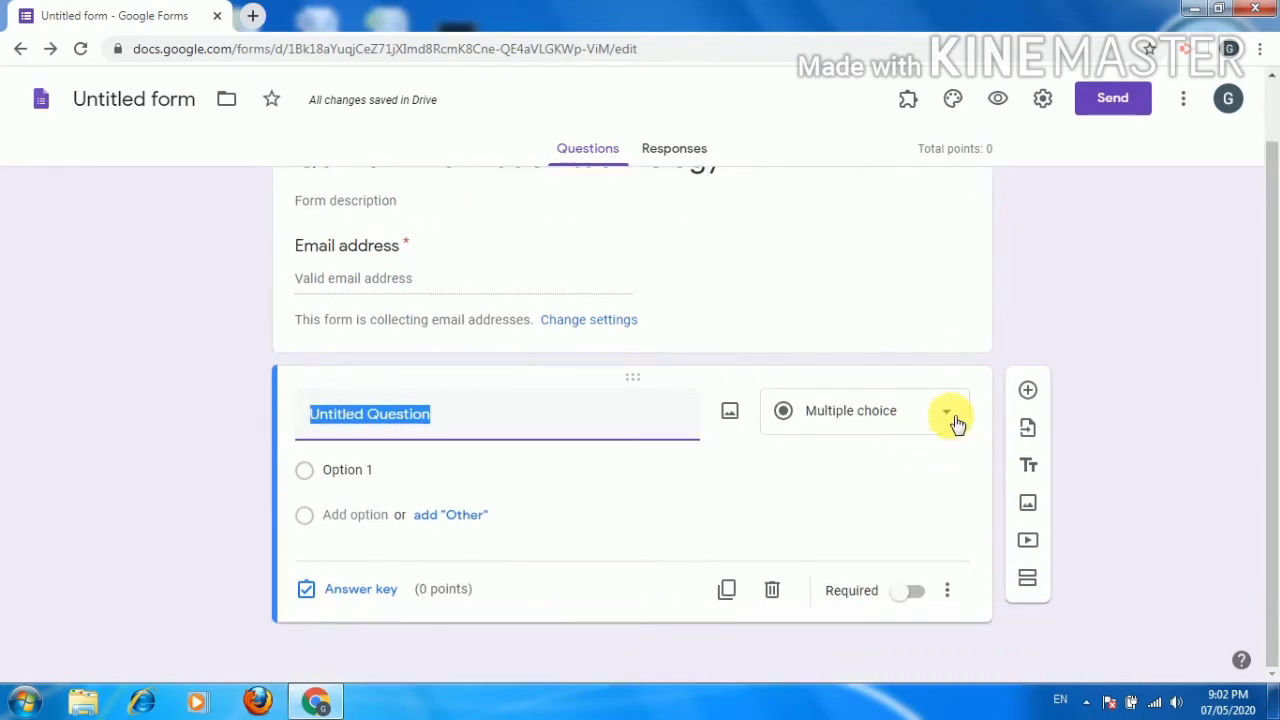
pyautogui.click(945, 414)
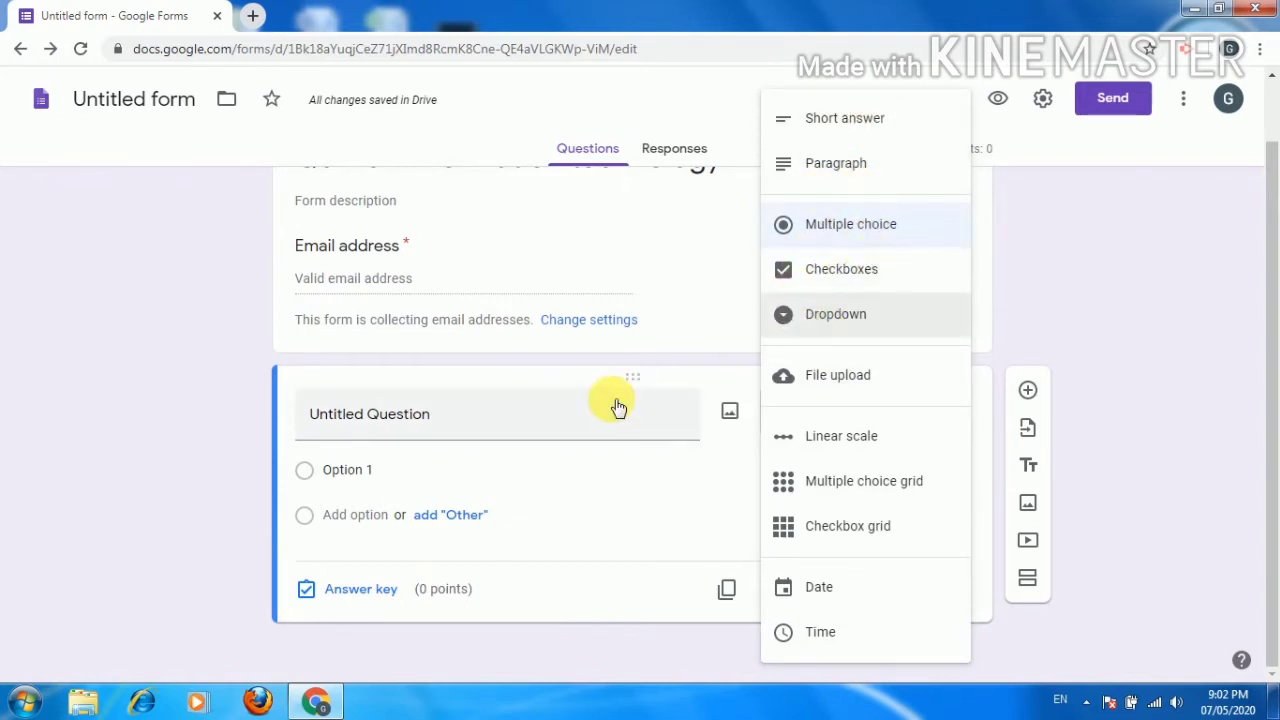
pyautogui.click(858, 122)
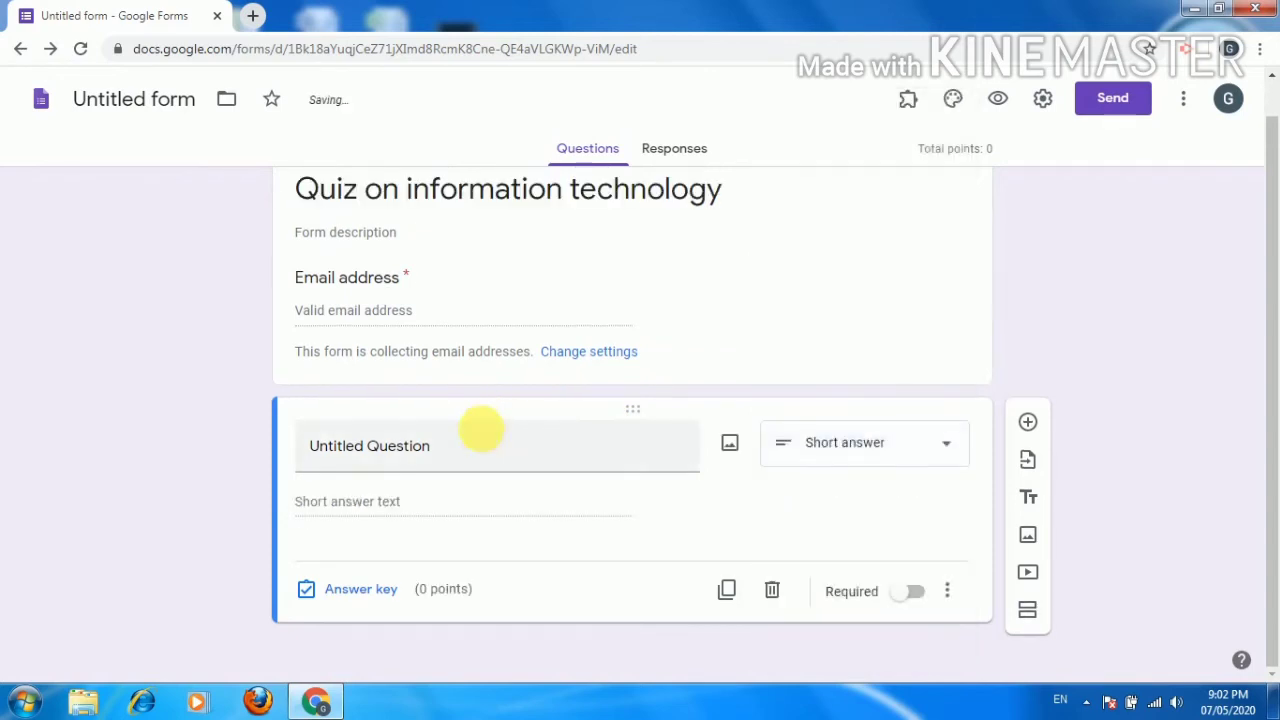
pyautogui.click(480, 436)
pyautogui.write('Full Name')
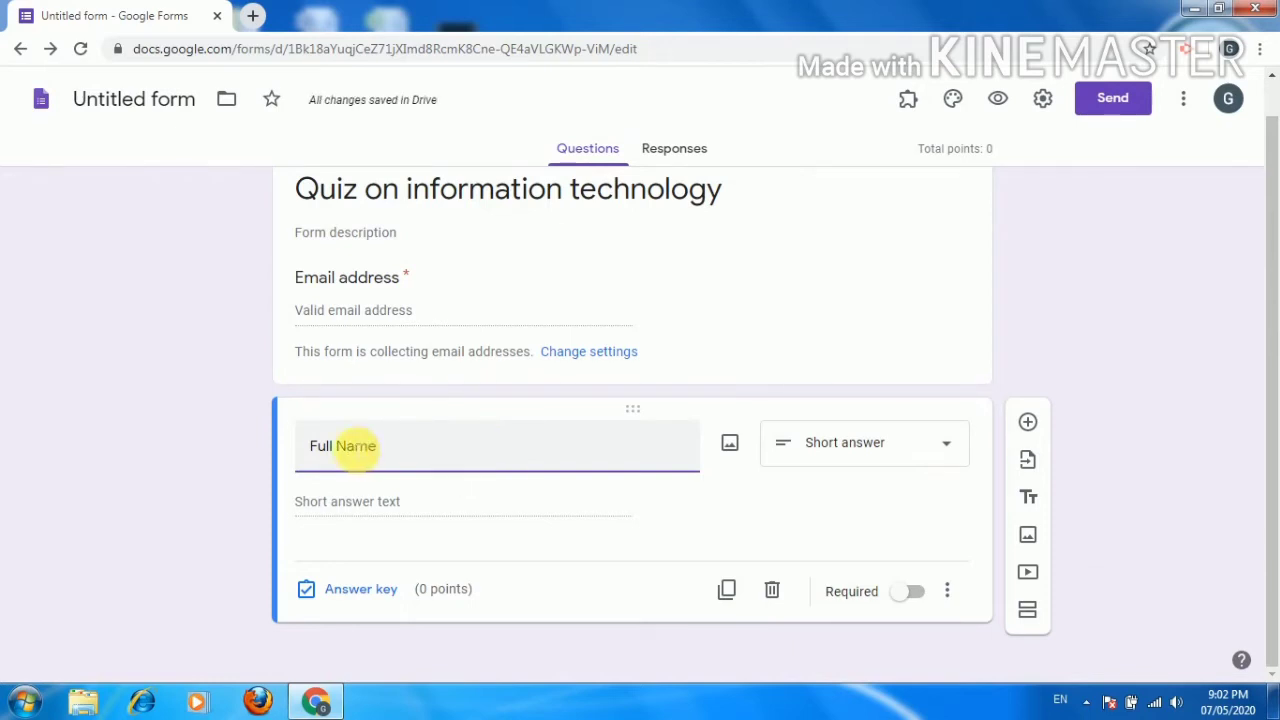
# Add a multiple choice question below Full Name reading "The term computer is derived from"
pyautogui.click(1027, 423)
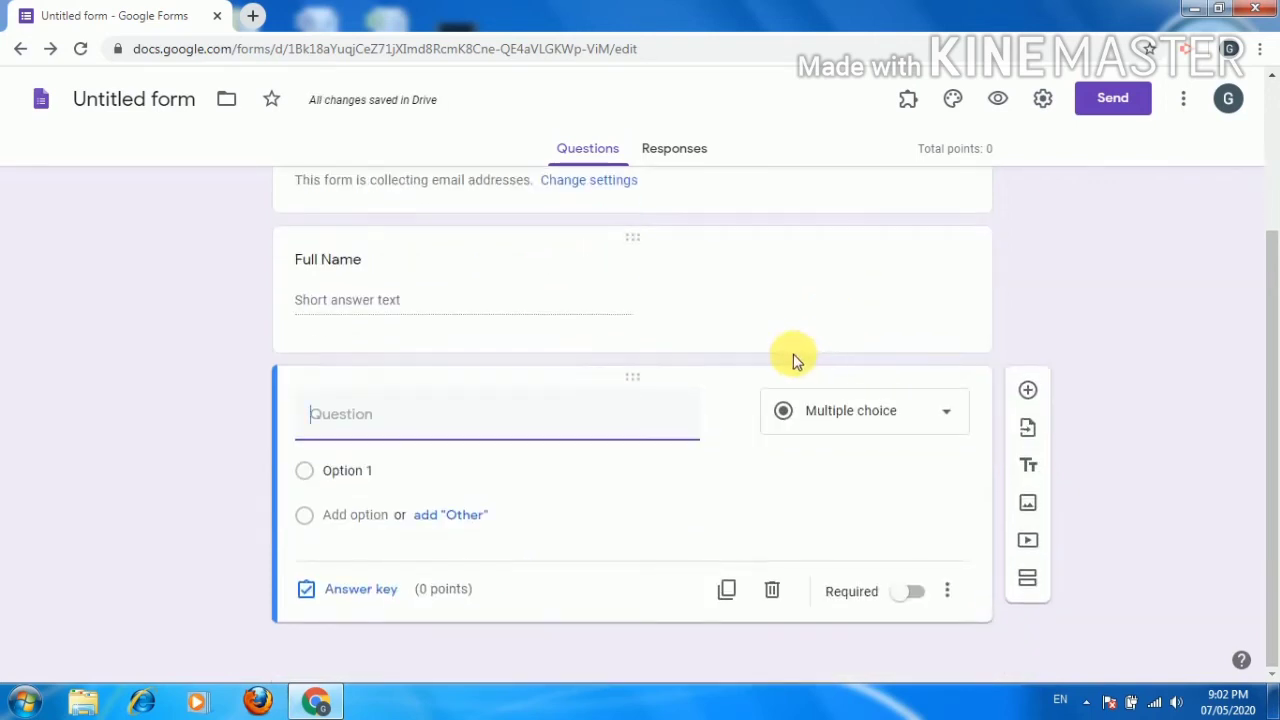
pyautogui.click(952, 422)
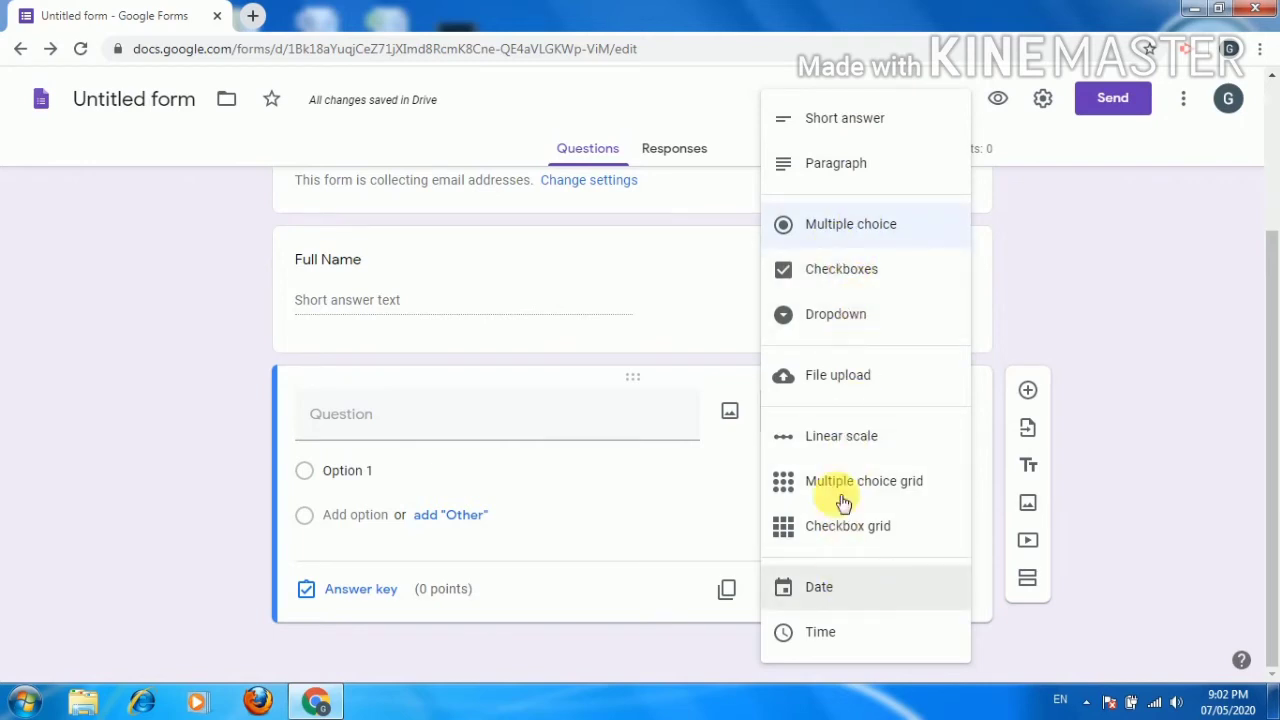
pyautogui.click(816, 228)
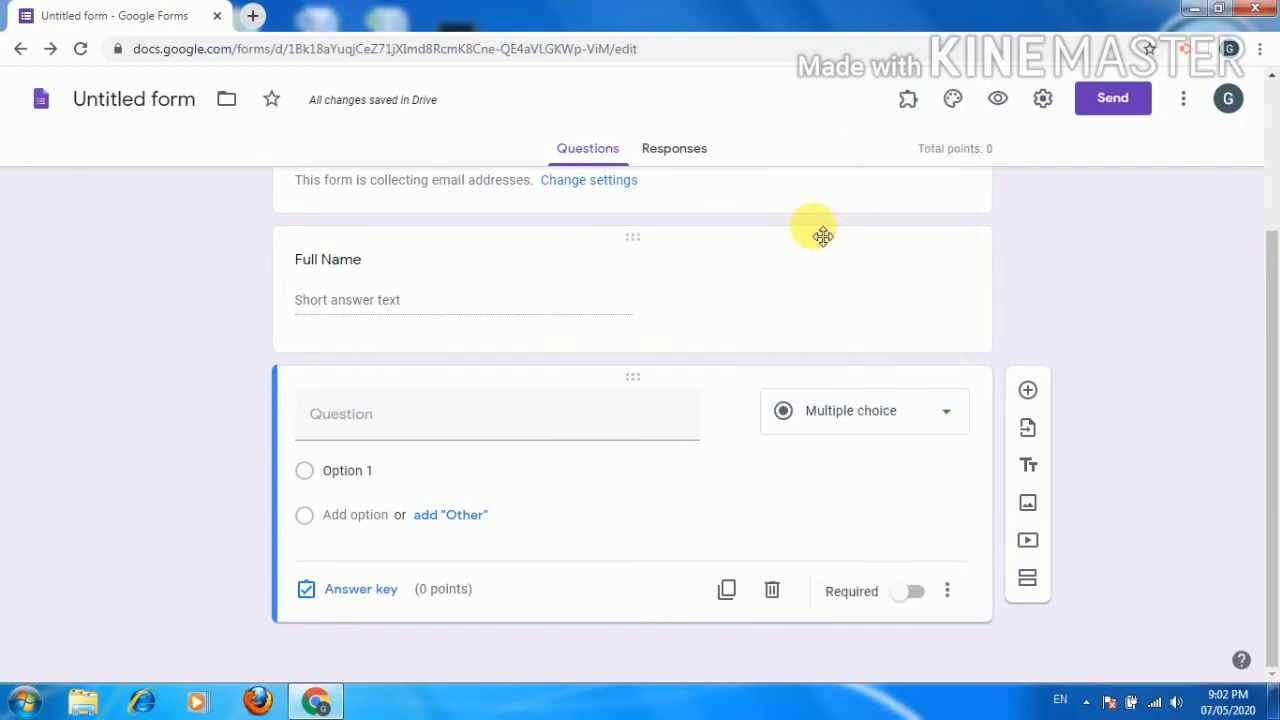
pyautogui.click(461, 425)
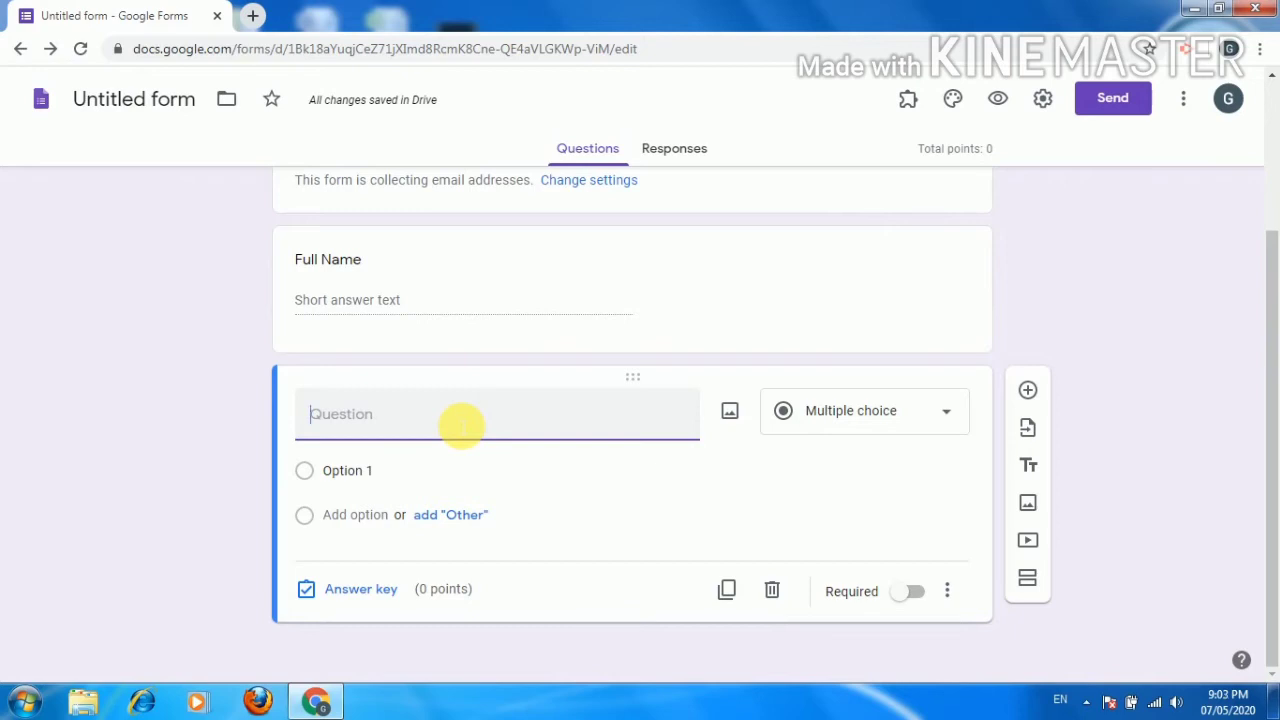
pyautogui.write('The term')
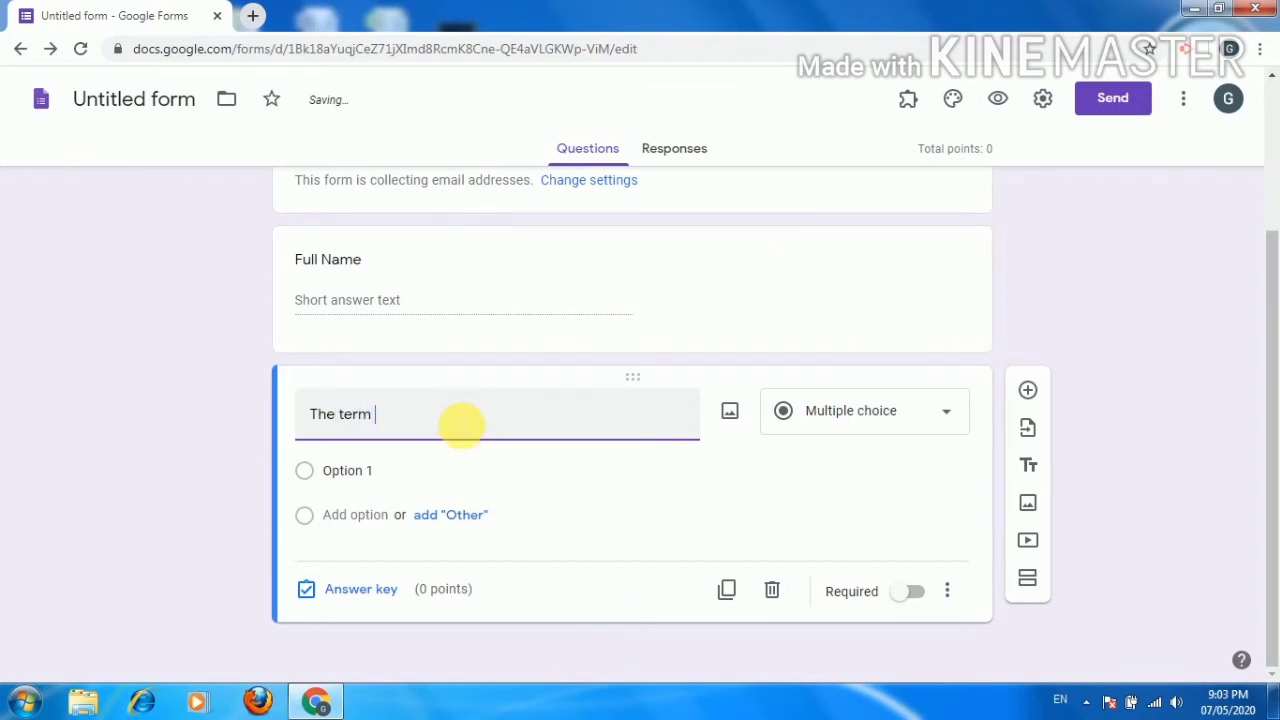
pyautogui.write(' computer is derived')
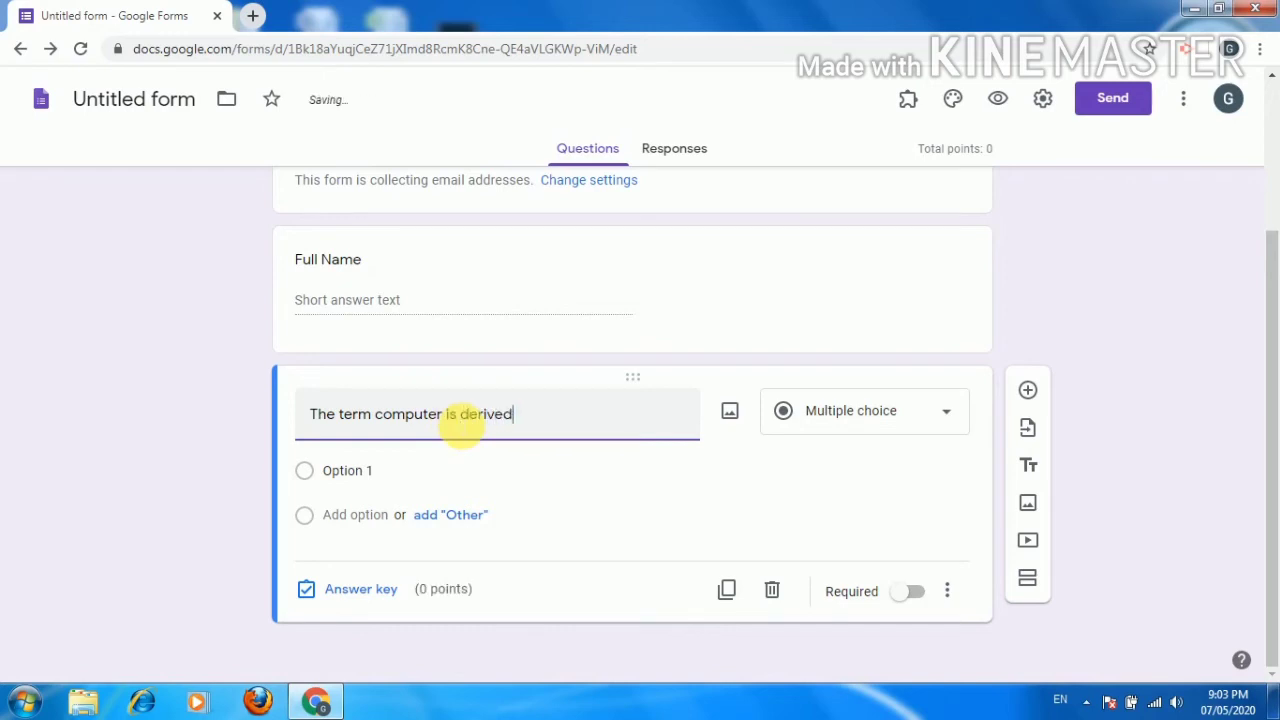
pyautogui.write(' form')
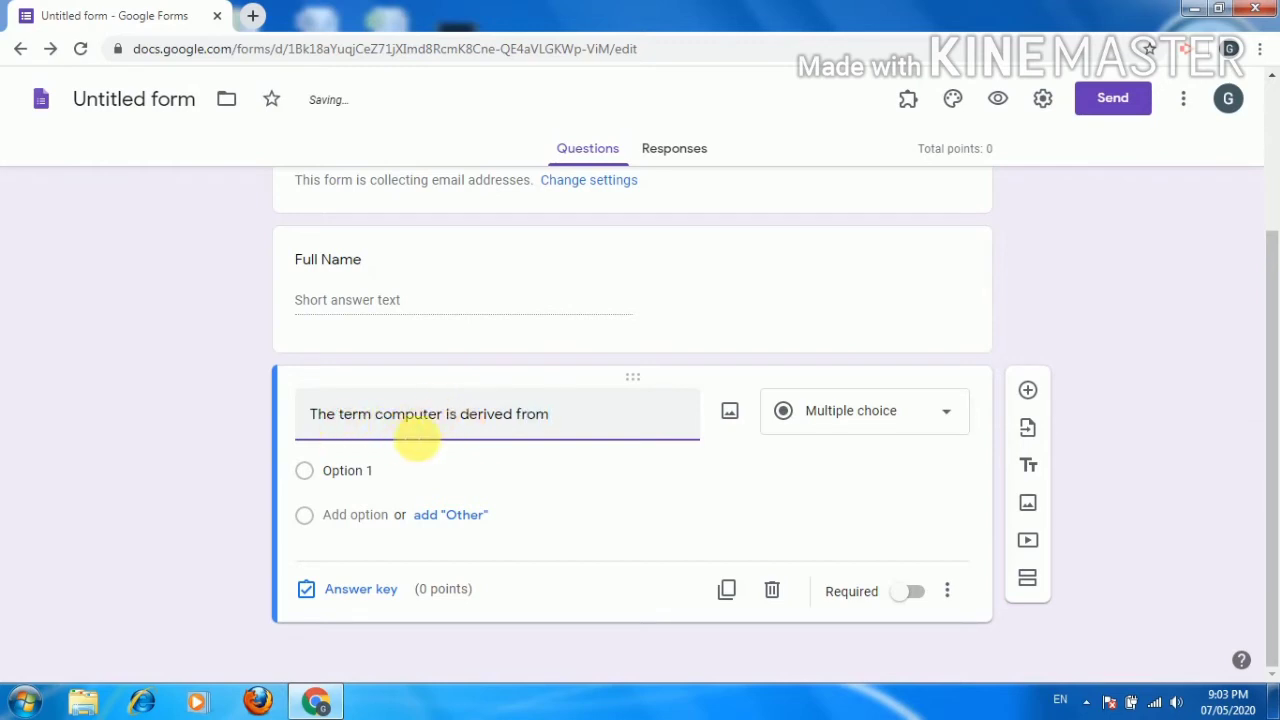
# Give the computer term question the answer options Latin, German, Freanch and Arabic
pyautogui.click(345, 473)
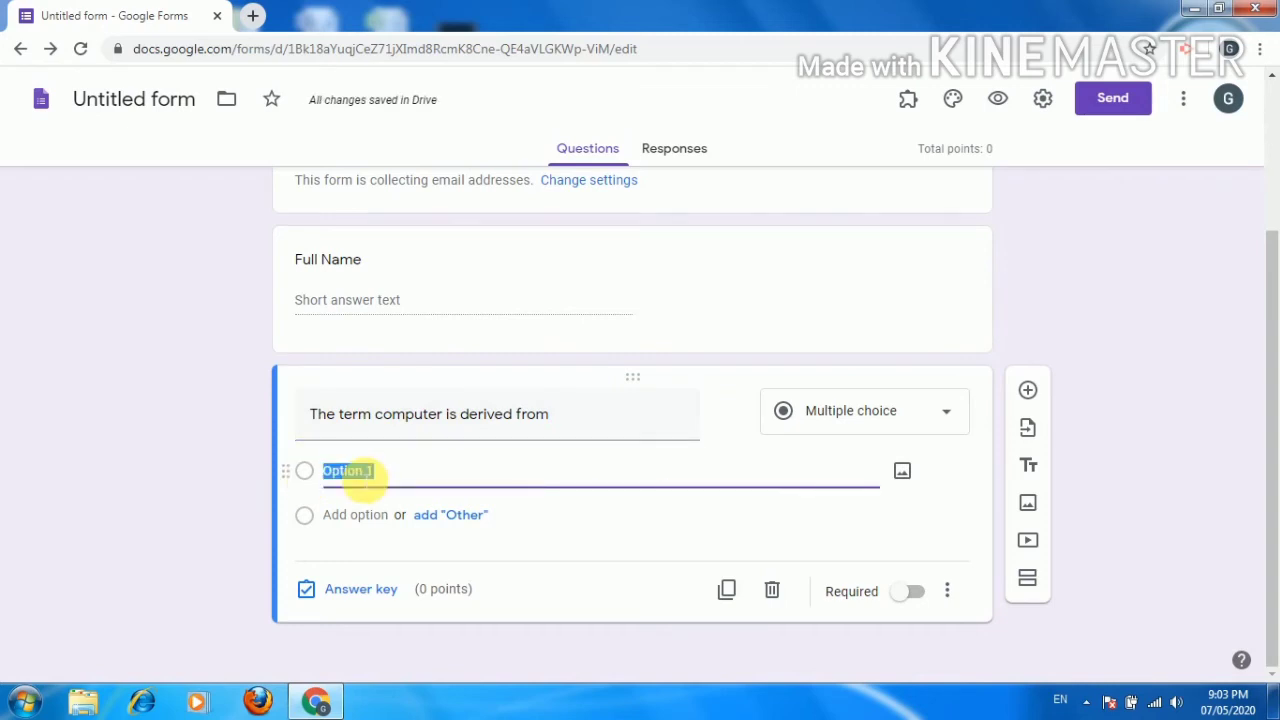
pyautogui.write('Latin')
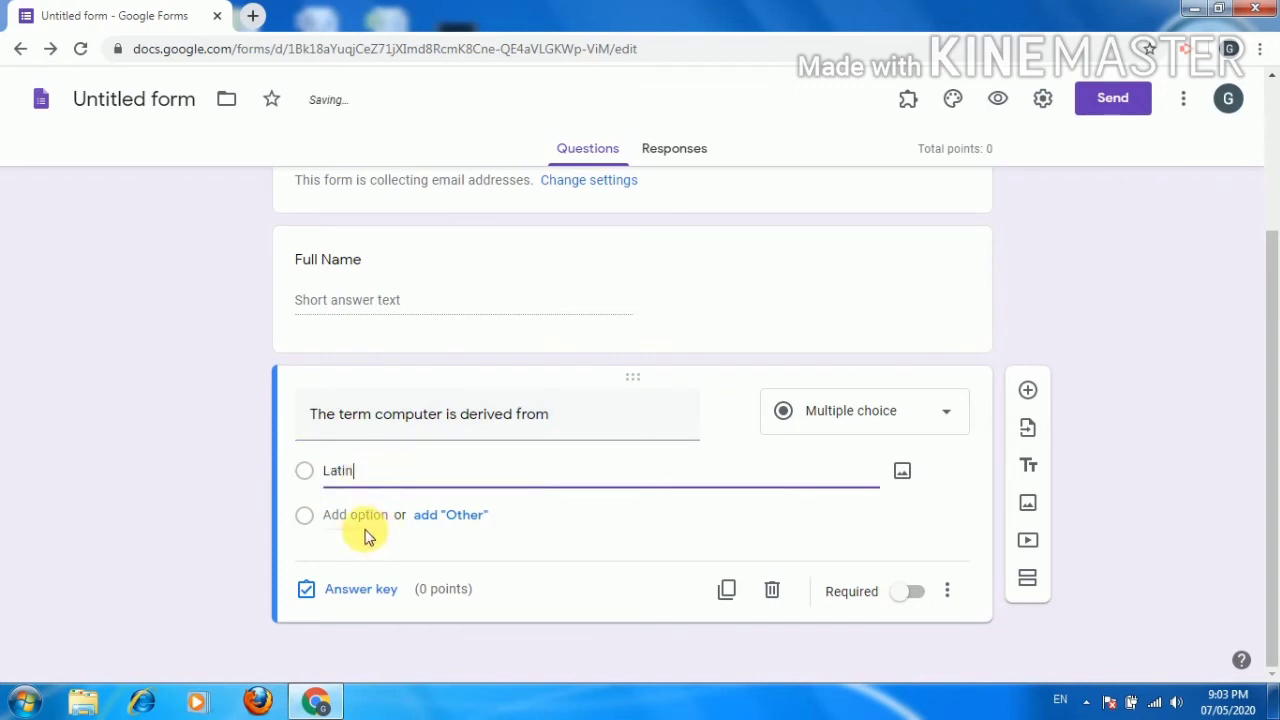
pyautogui.click(360, 516)
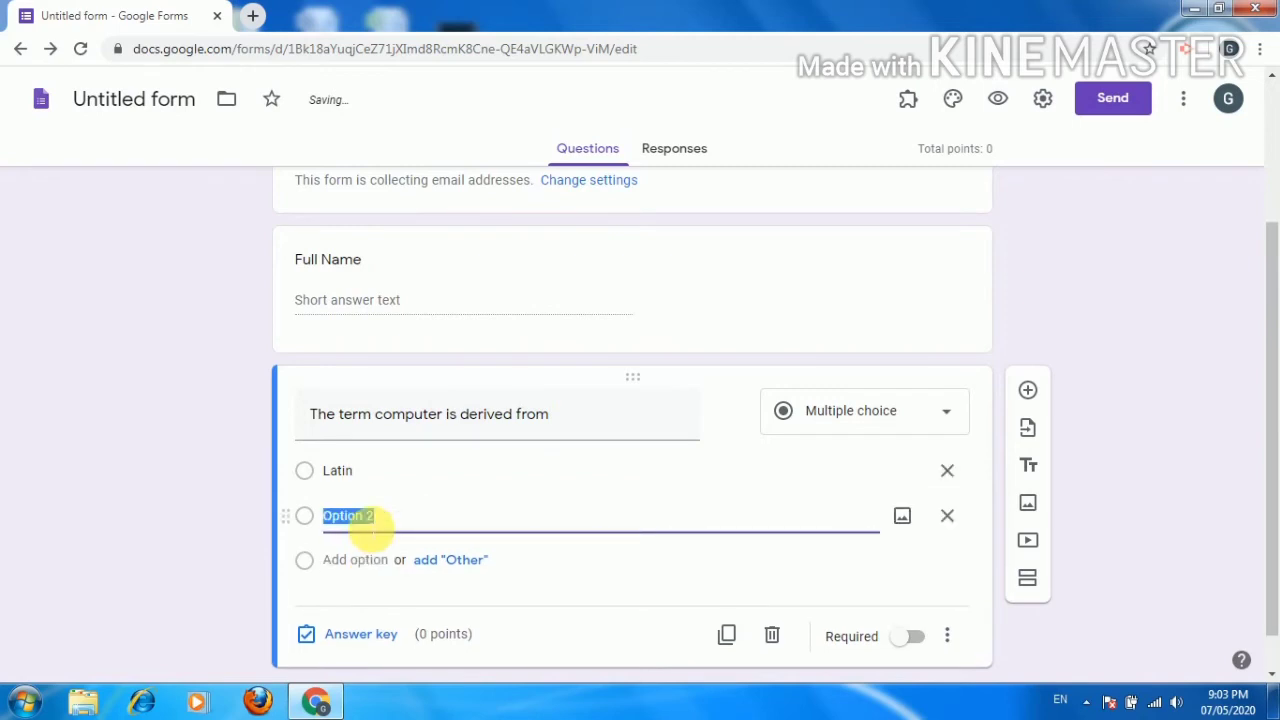
pyautogui.write('German')
pyautogui.click(363, 553)
pyautogui.click(360, 565)
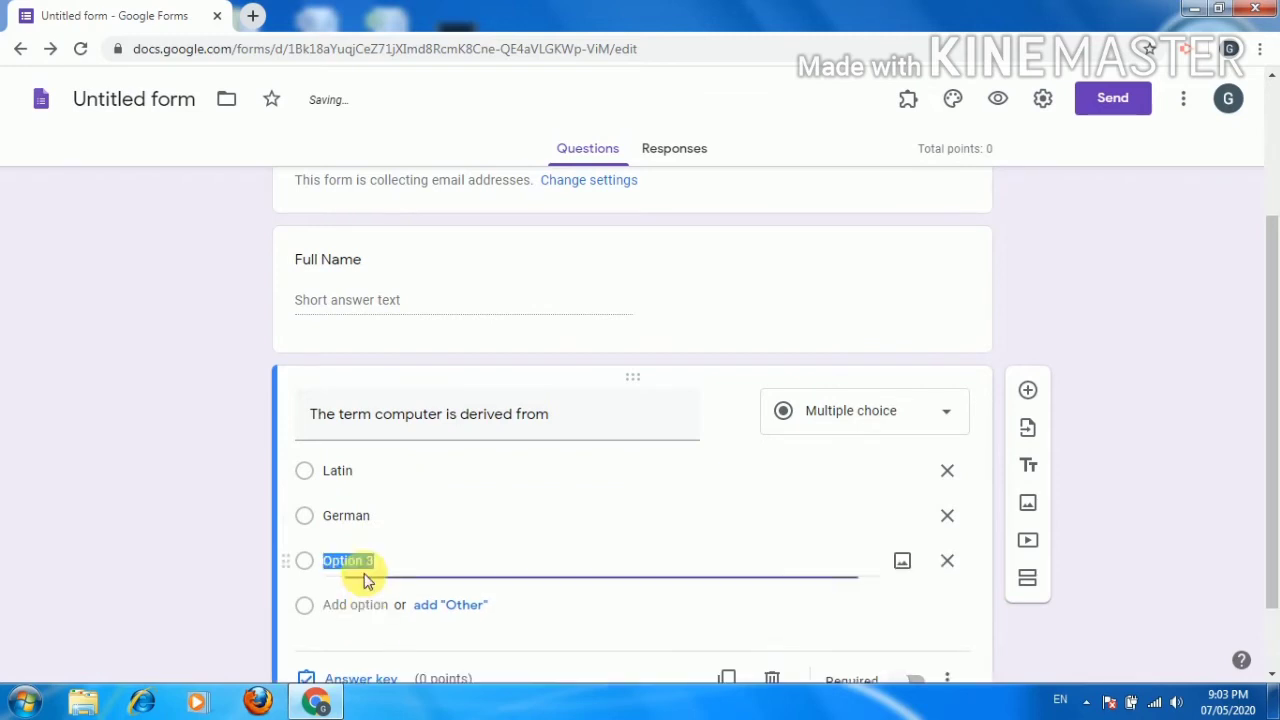
pyautogui.write('Fre')
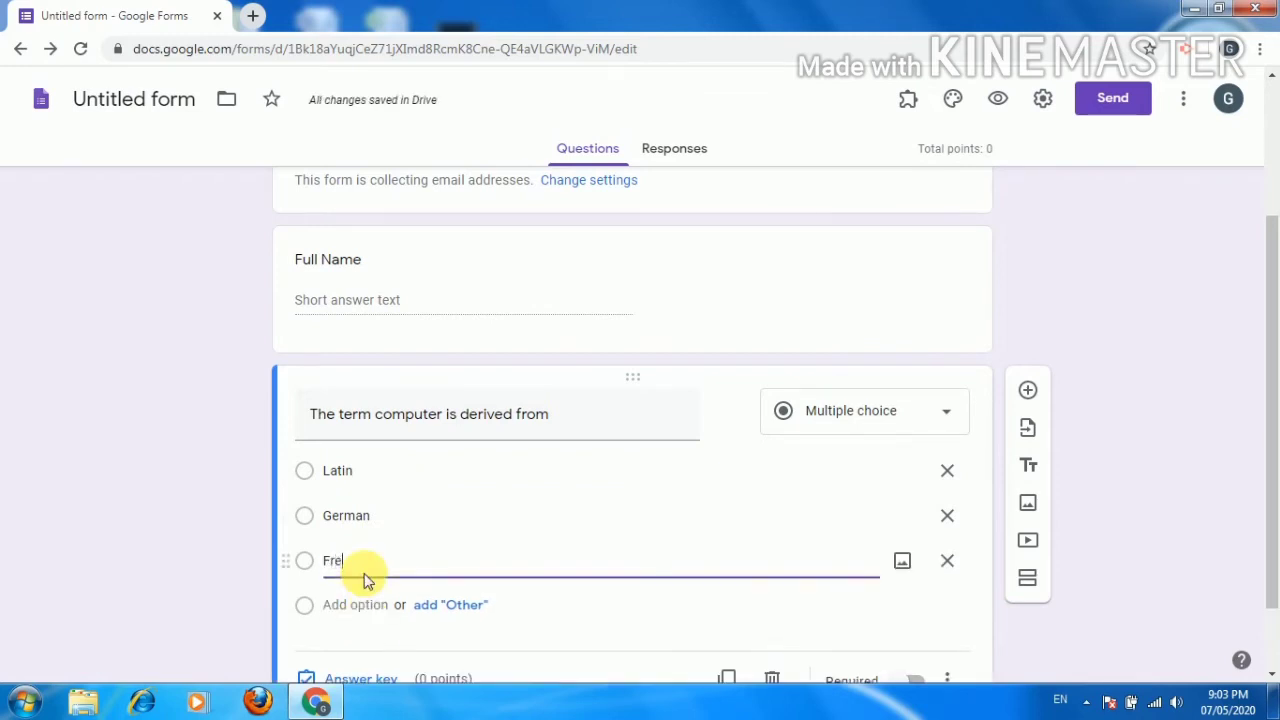
pyautogui.write('anch')
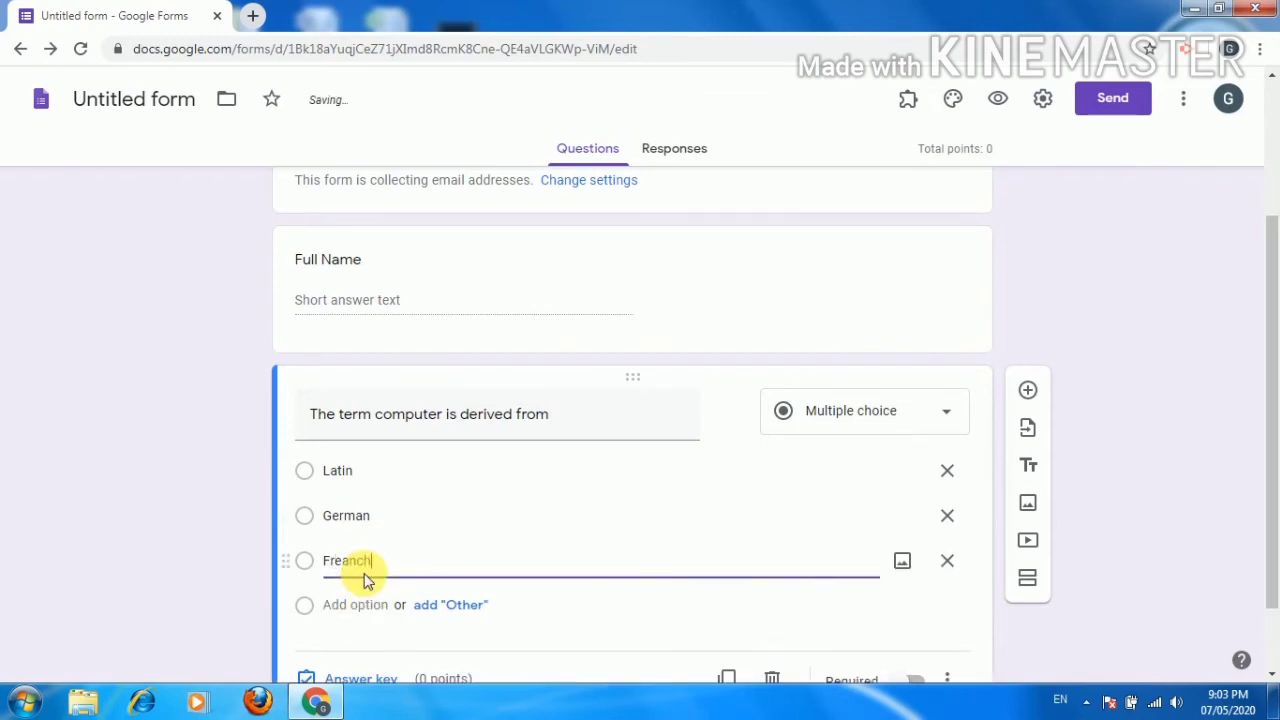
pyautogui.click(360, 605)
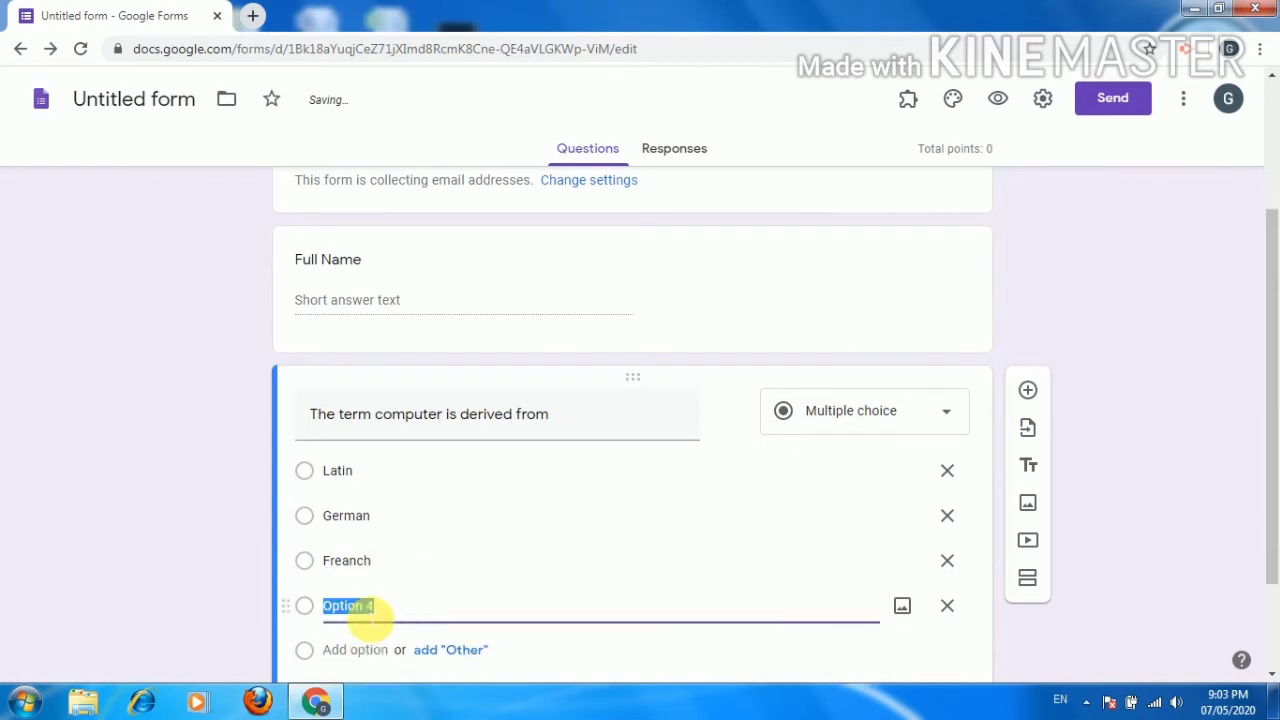
pyautogui.write('Arabic')
pyautogui.click(573, 536)
pyautogui.scroll(-2, 651, 477)
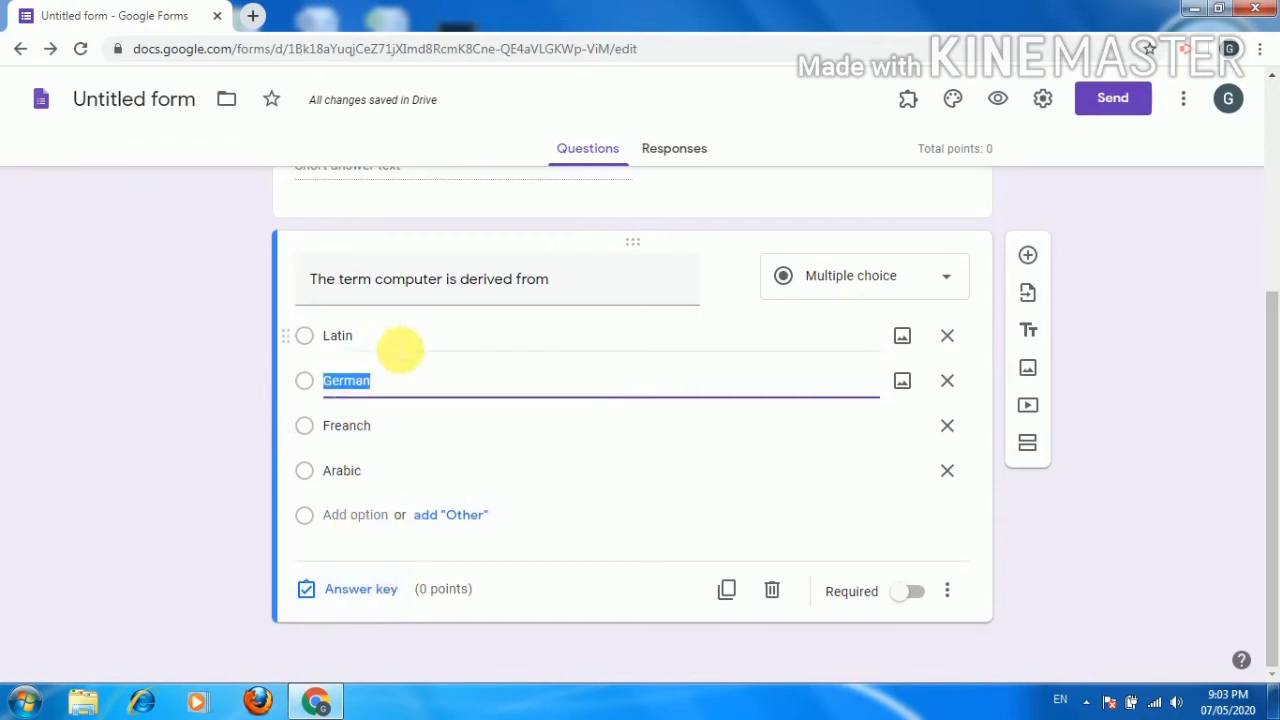
# Set the question's answer key to Latin, worth 1 point, and make the question required
pyautogui.click(307, 592)
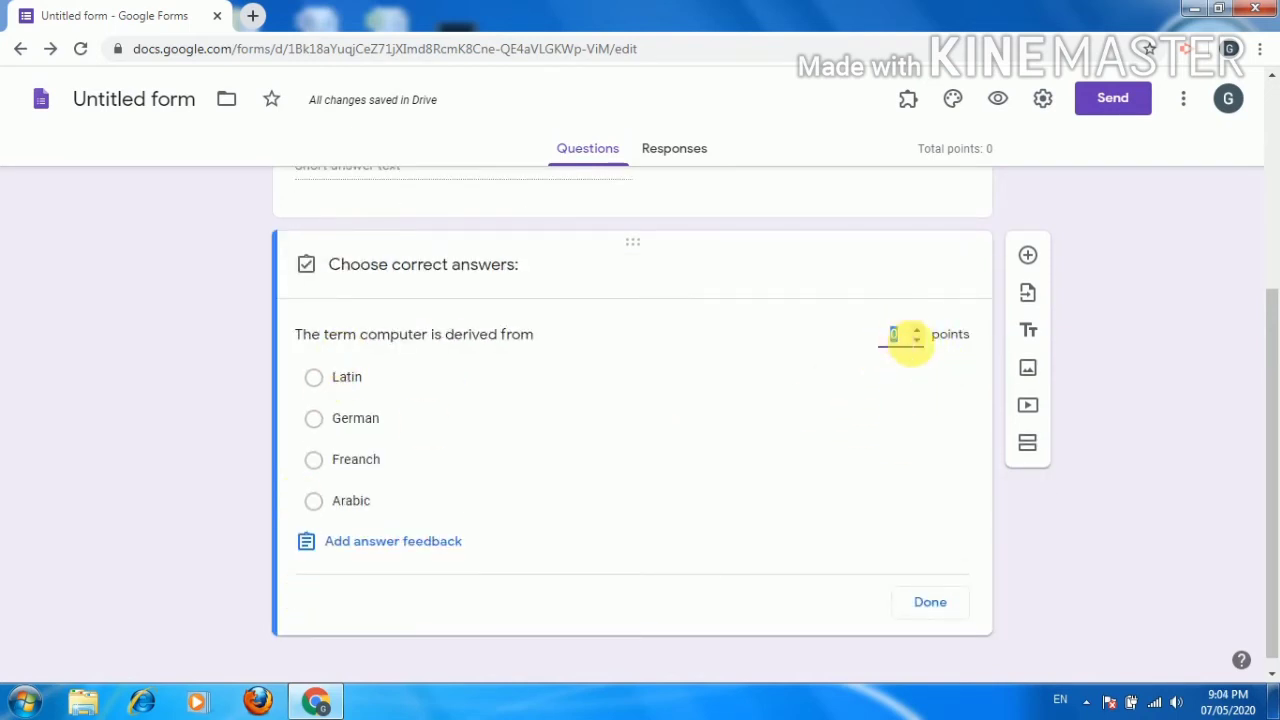
pyautogui.click(918, 332)
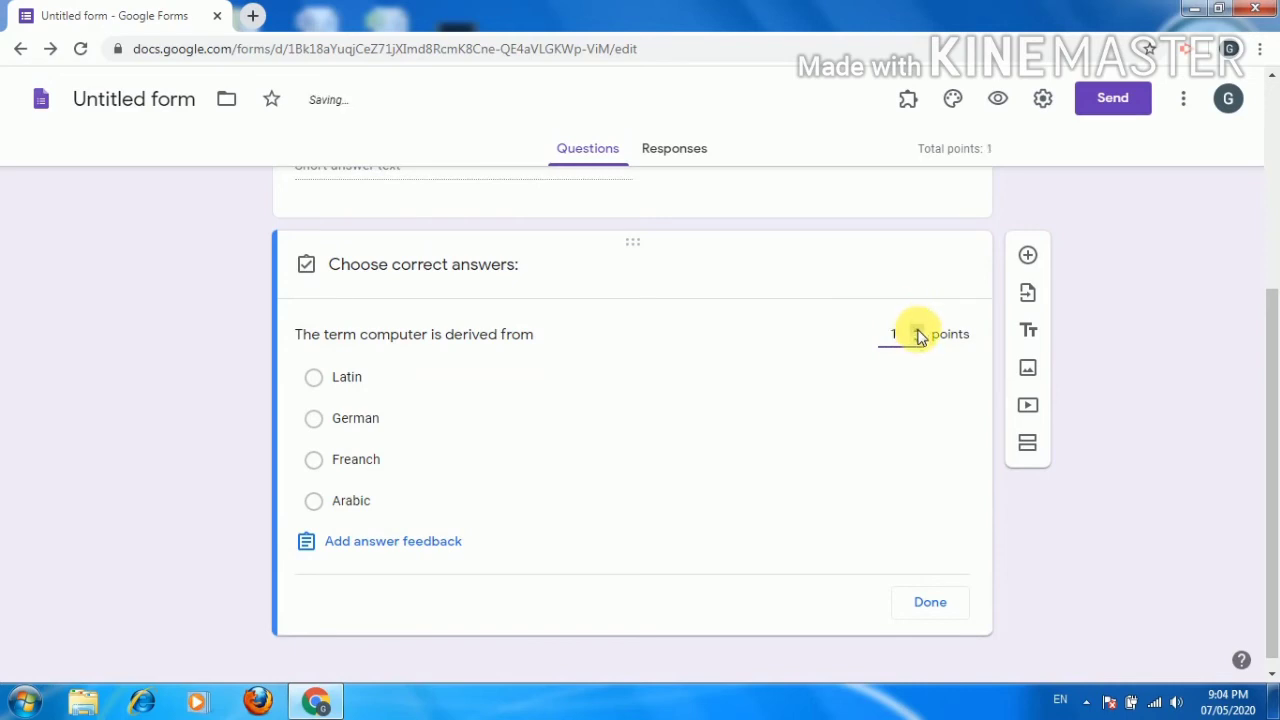
pyautogui.click(918, 332)
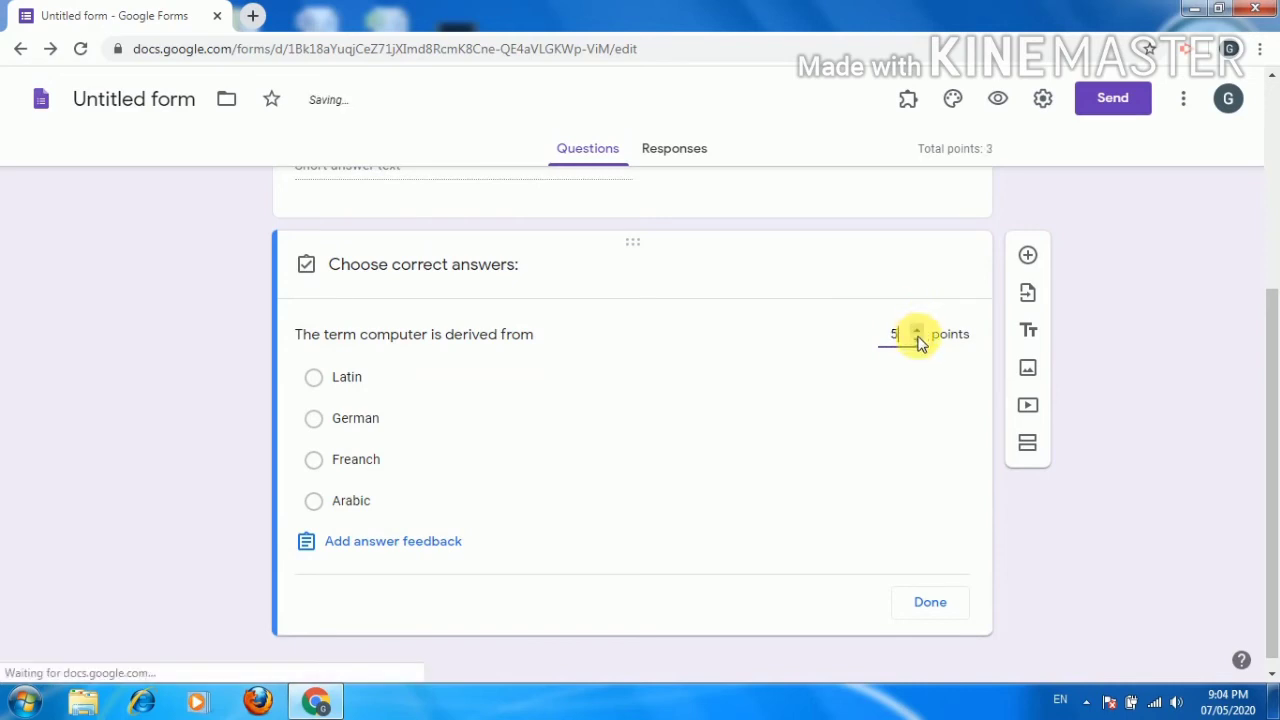
pyautogui.click(917, 343)
pyautogui.click(917, 343)
pyautogui.doubleClick(918, 343)
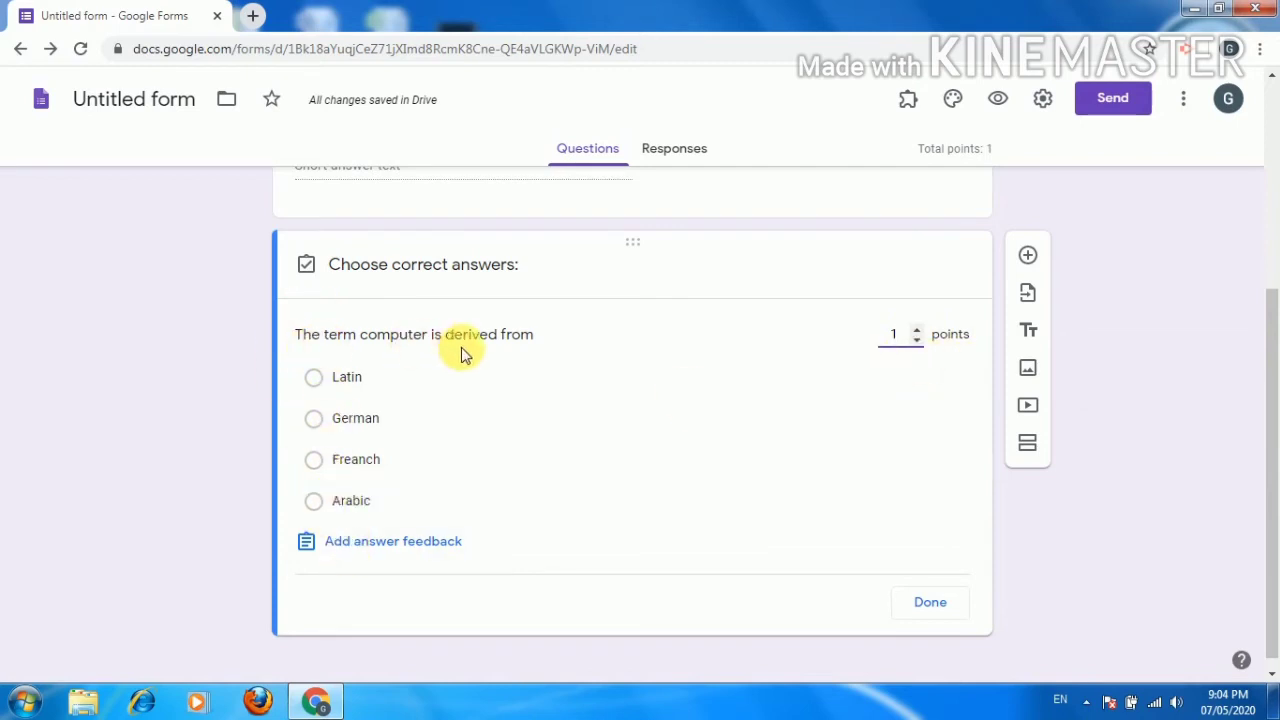
pyautogui.click(320, 382)
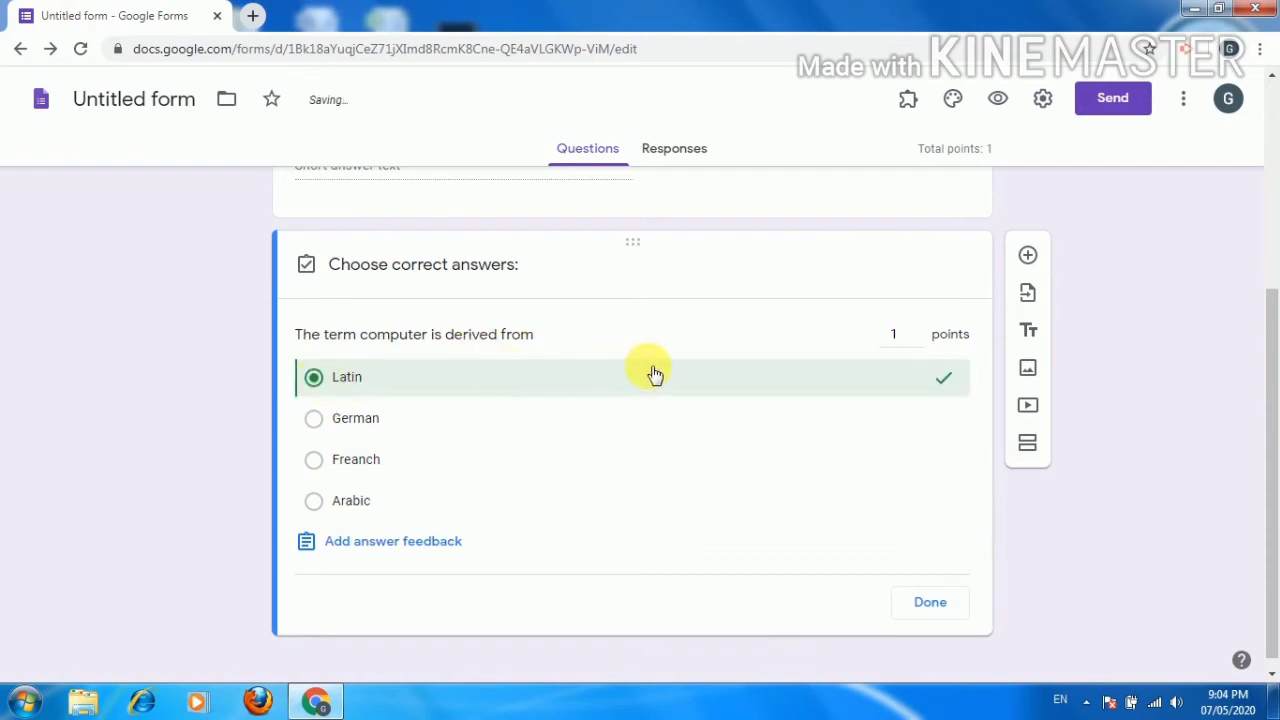
pyautogui.click(928, 604)
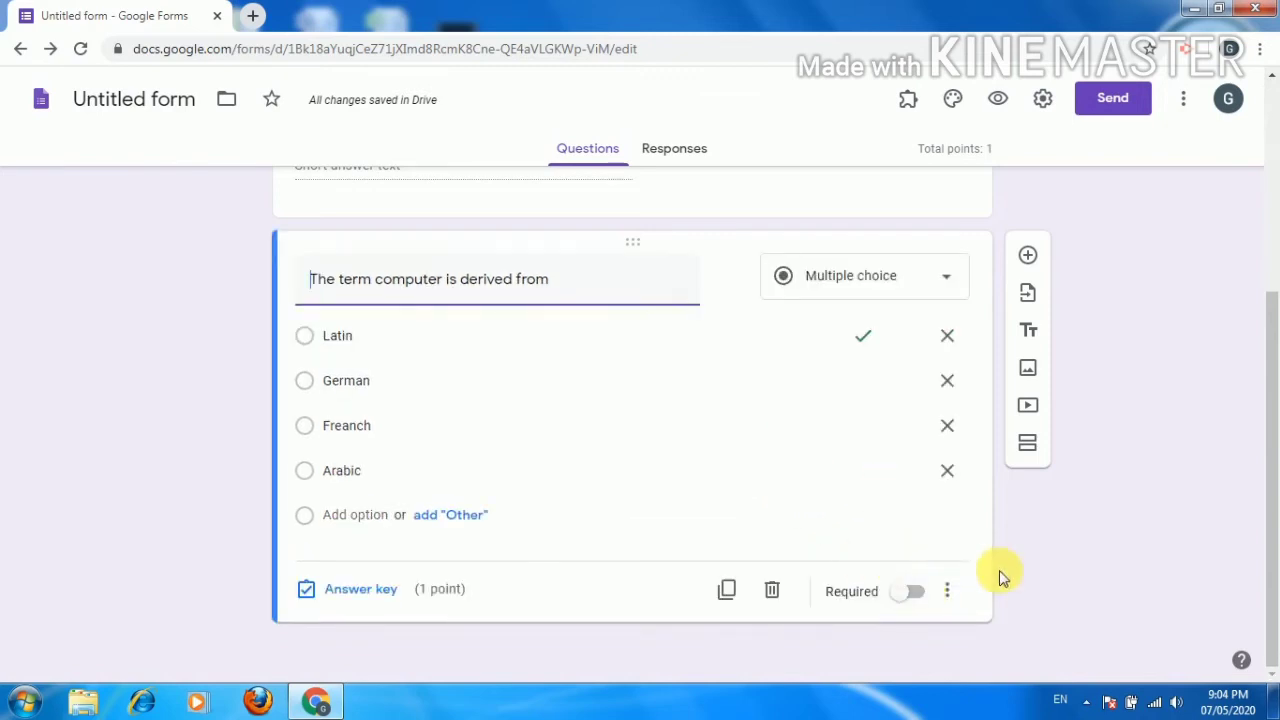
pyautogui.click(903, 604)
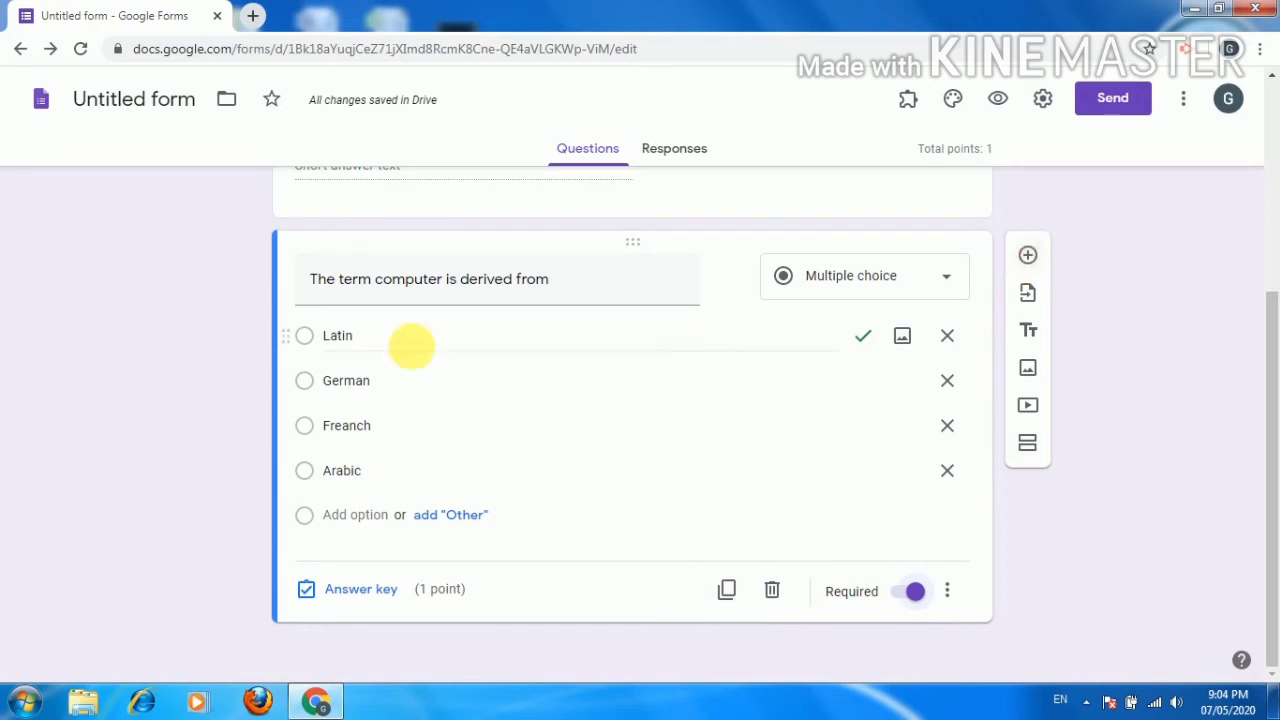
# Add another multiple choice question reading "Computer is an electronic device"
pyautogui.click(1028, 257)
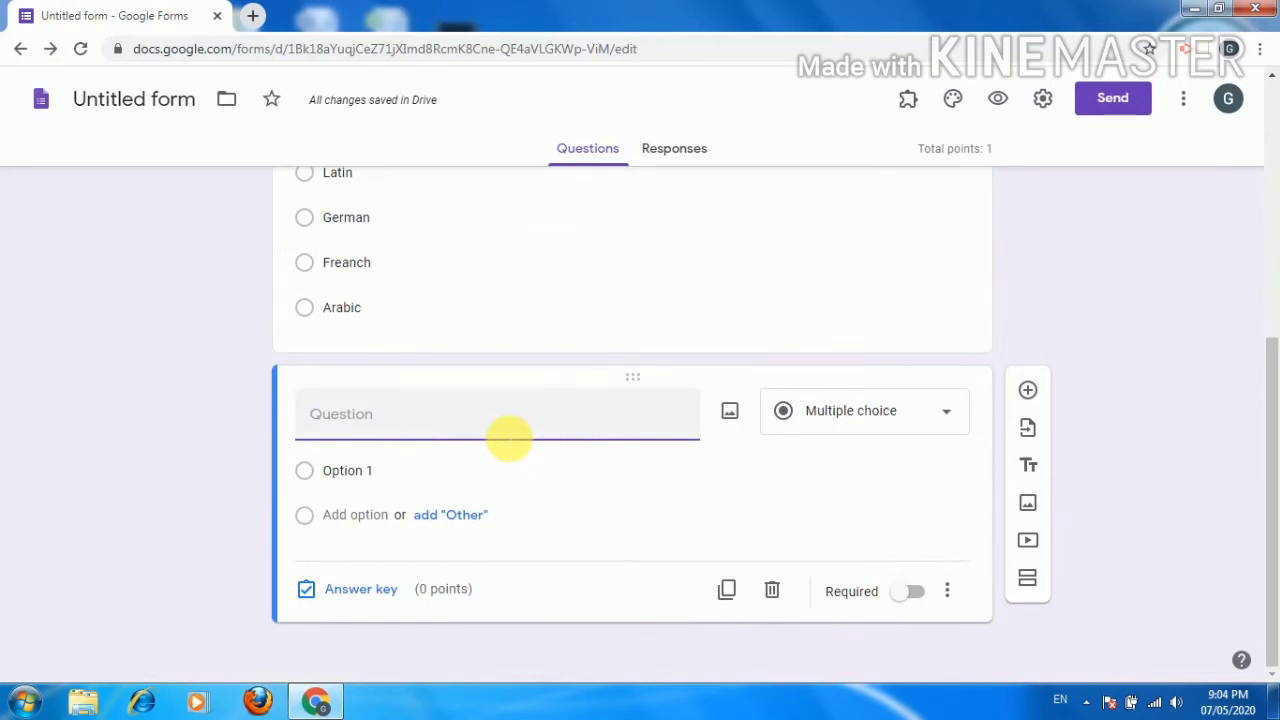
pyautogui.write('Computer is ')
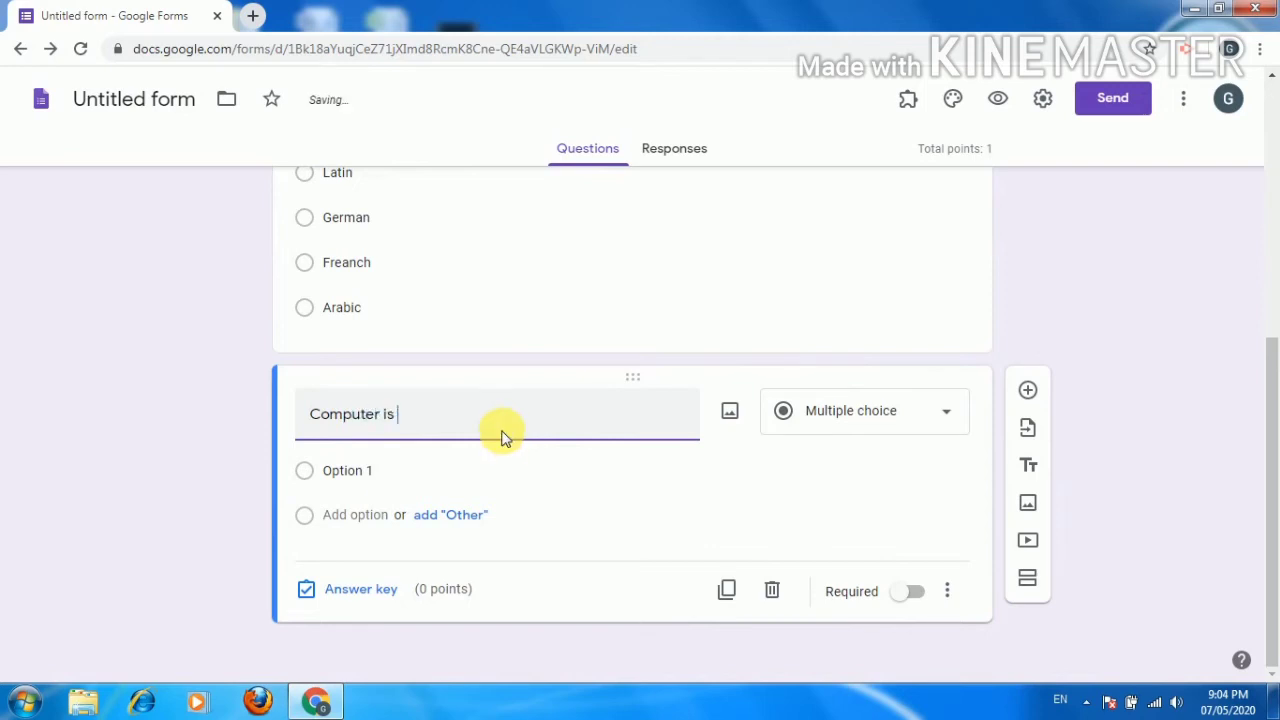
pyautogui.write('an elec')
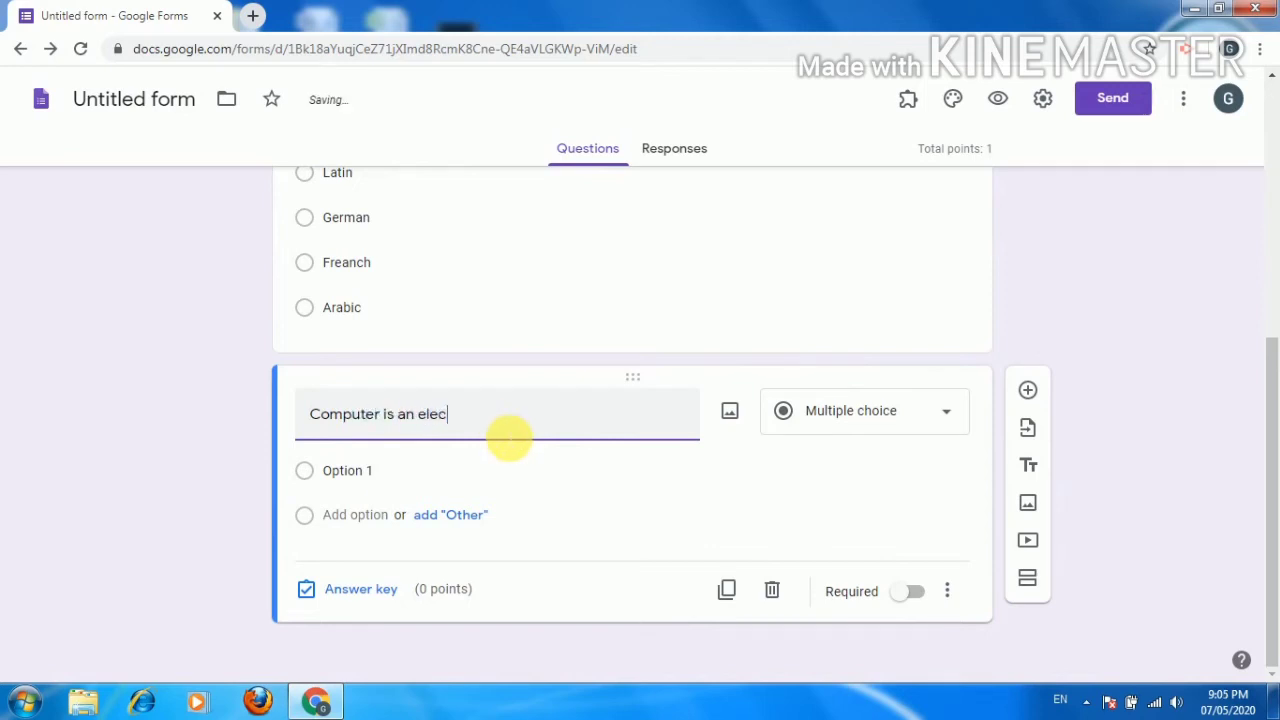
pyautogui.write('tronic ')
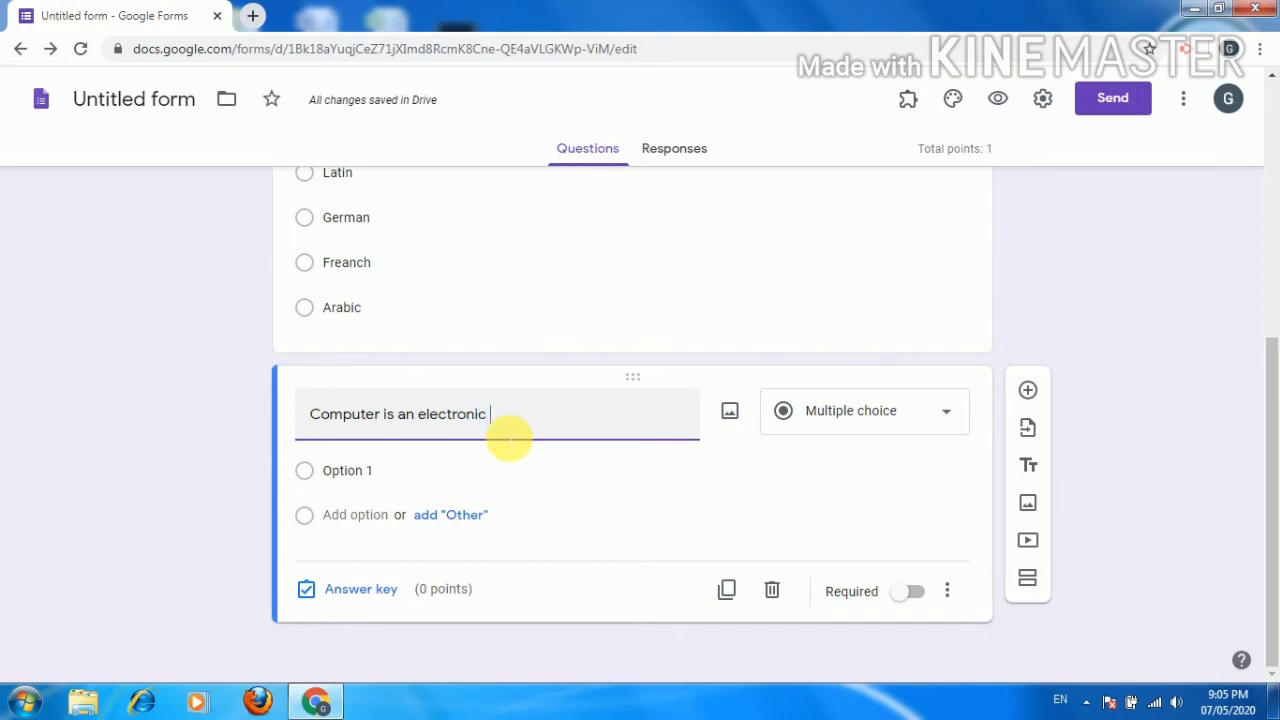
pyautogui.write('device')
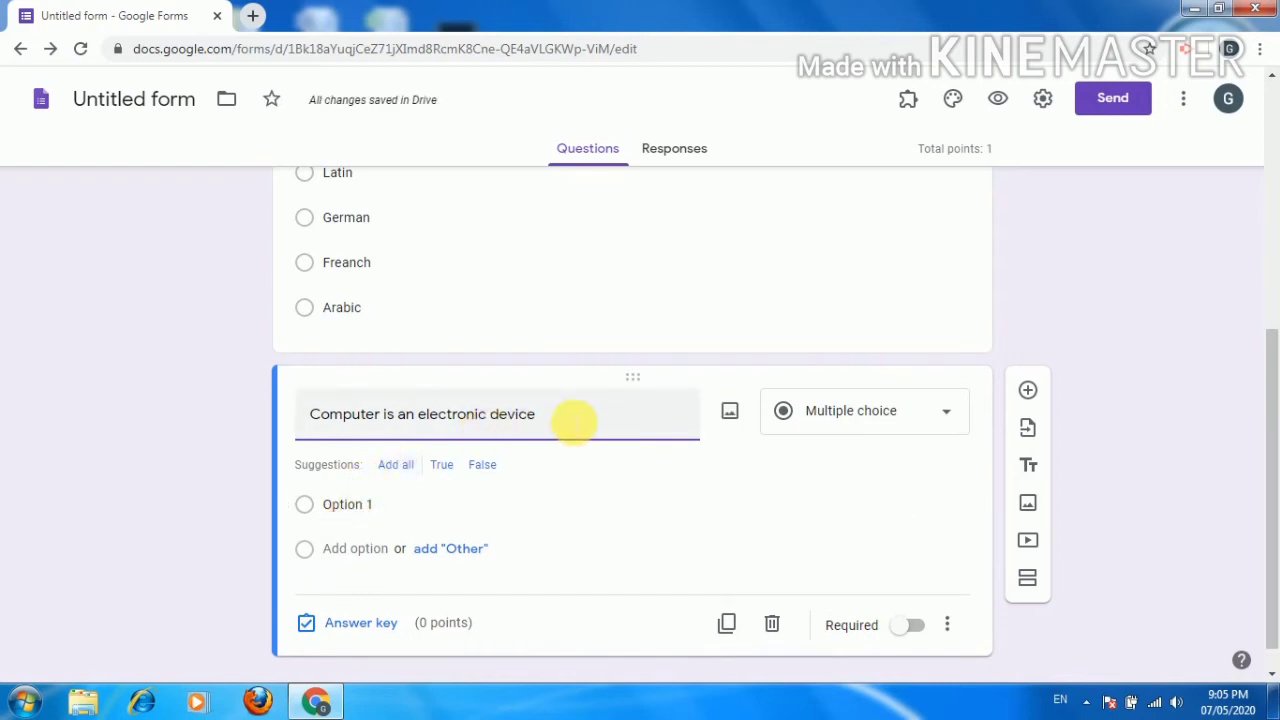
# Give the electronic device question the answer options True and False
pyautogui.click(350, 510)
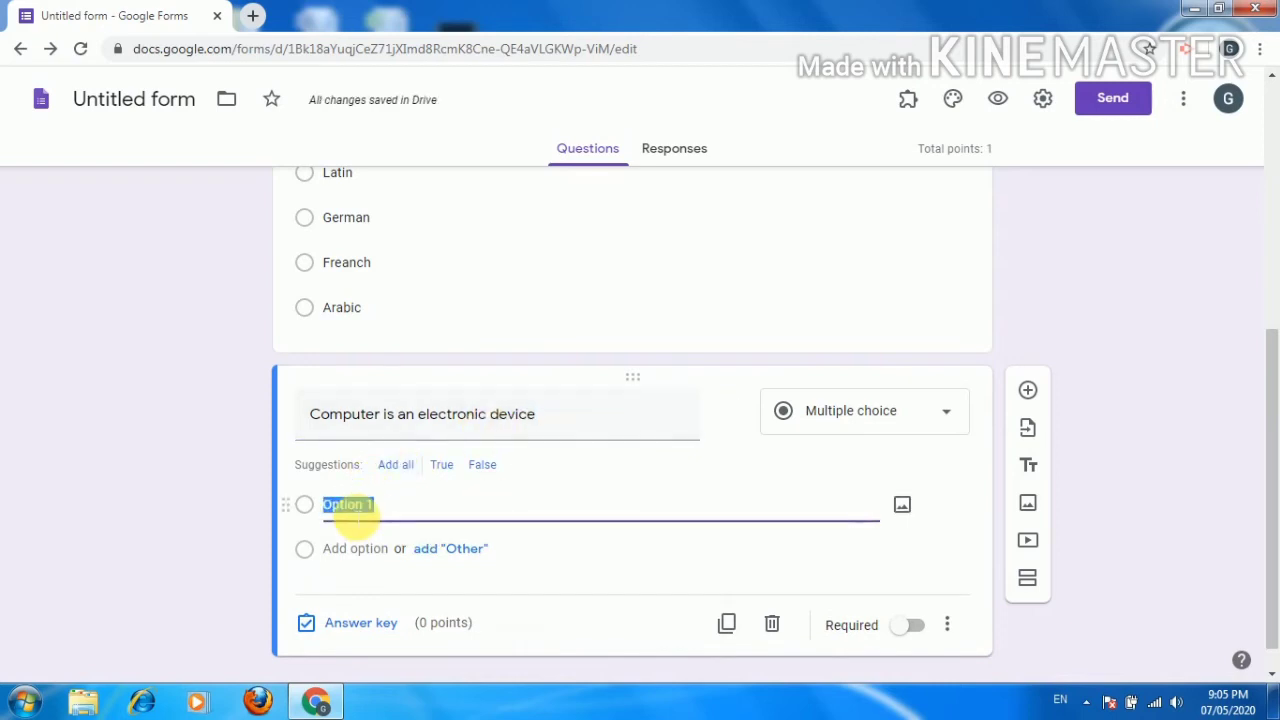
pyautogui.write('tru')
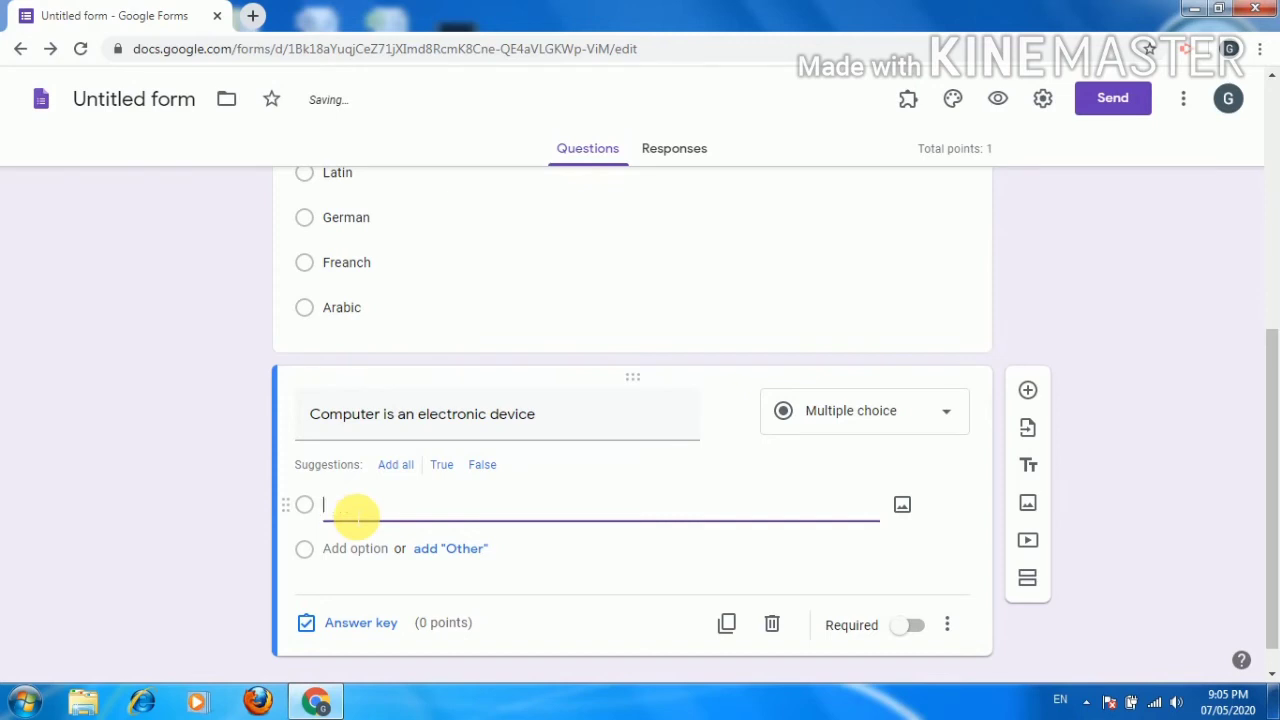
pyautogui.write('e')
pyautogui.click(345, 537)
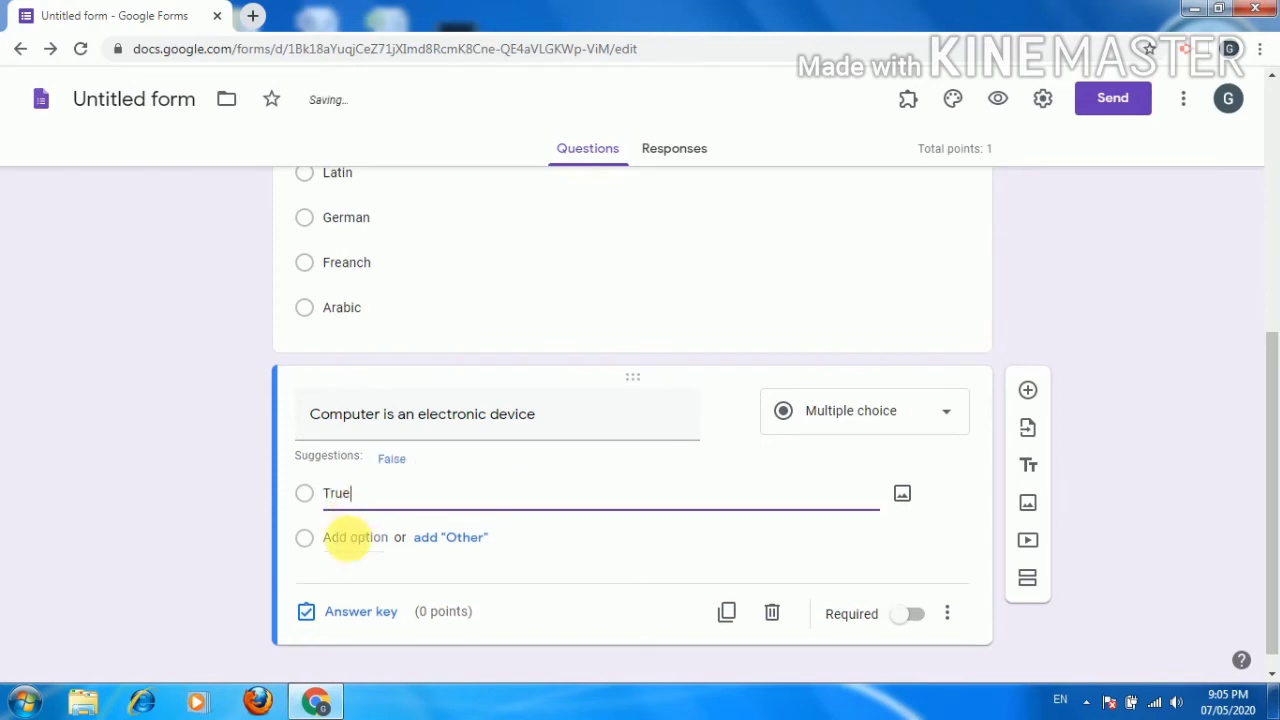
pyautogui.write('G')
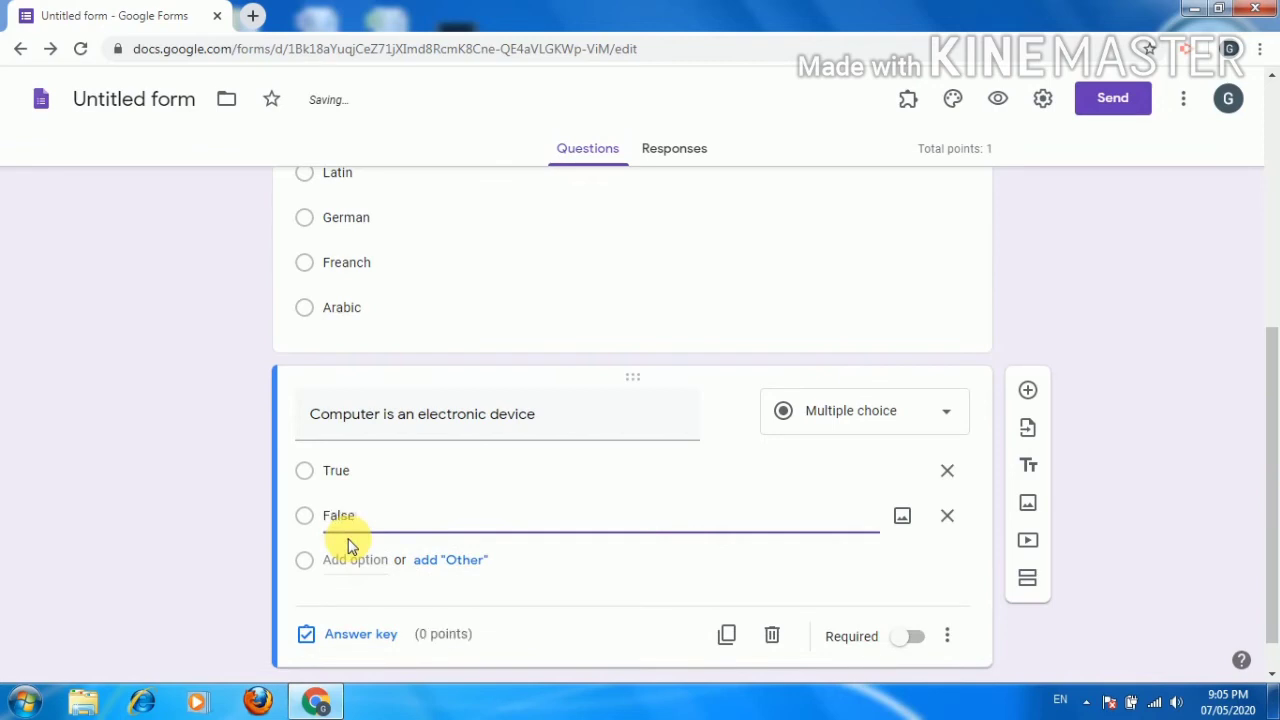
pyautogui.click(599, 518)
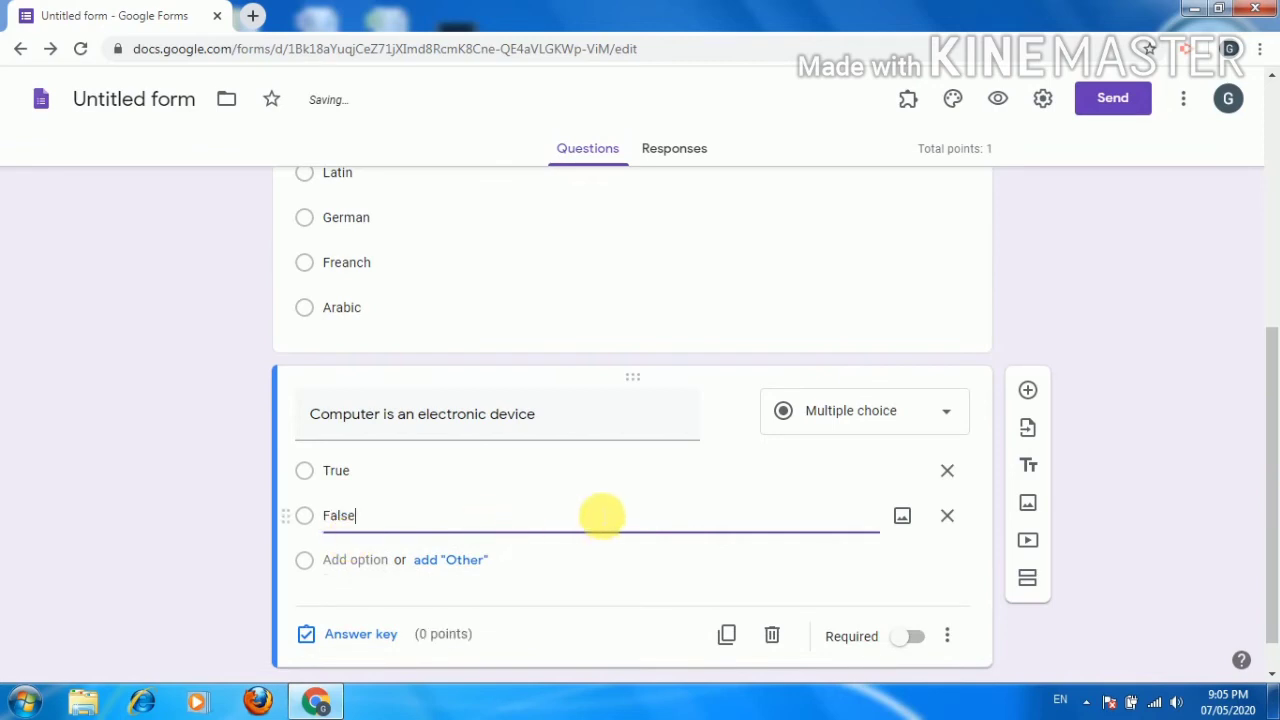
pyautogui.hotkey('ctrl', 'a')
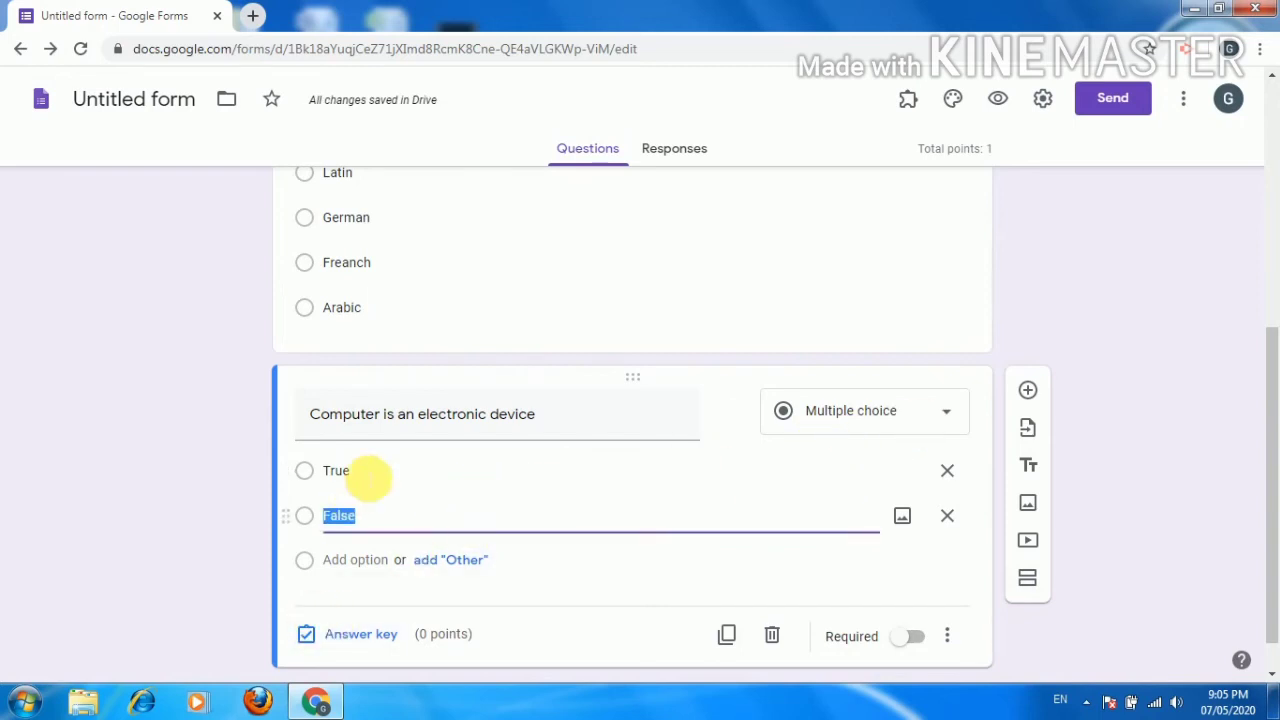
# Set the electronic device question's answer key to True, worth 1 point
pyautogui.click(306, 635)
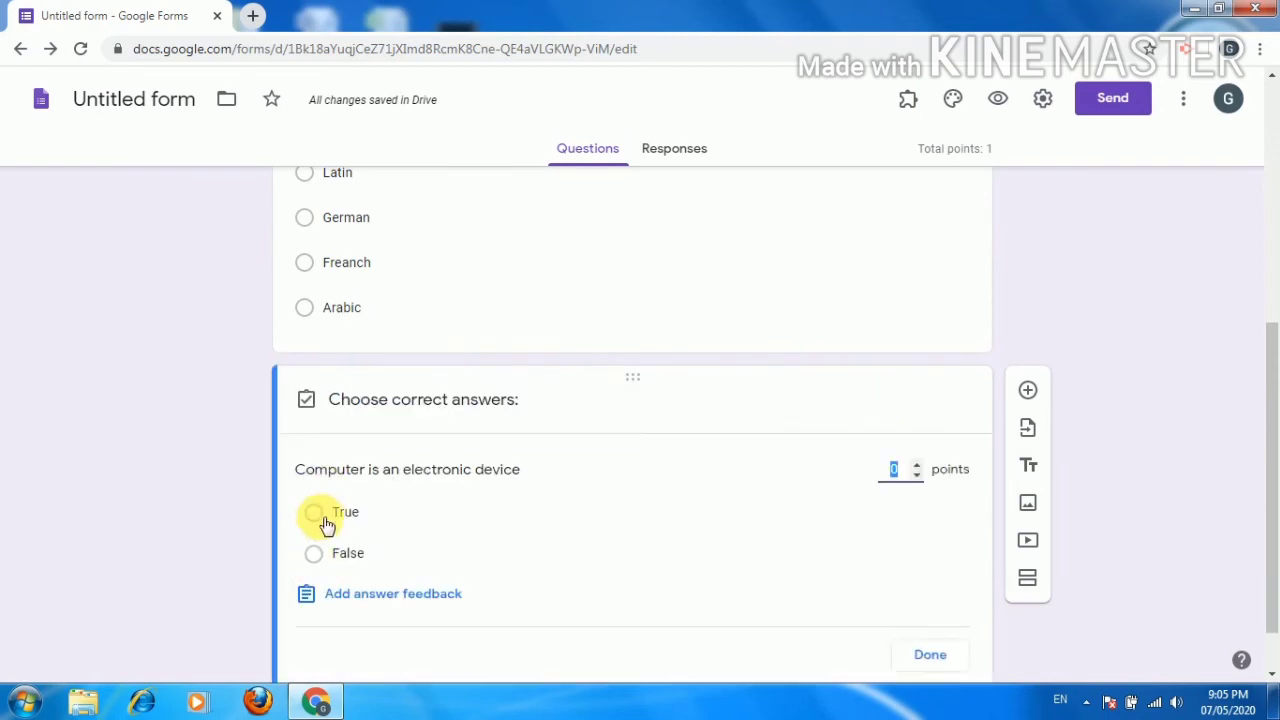
pyautogui.click(316, 514)
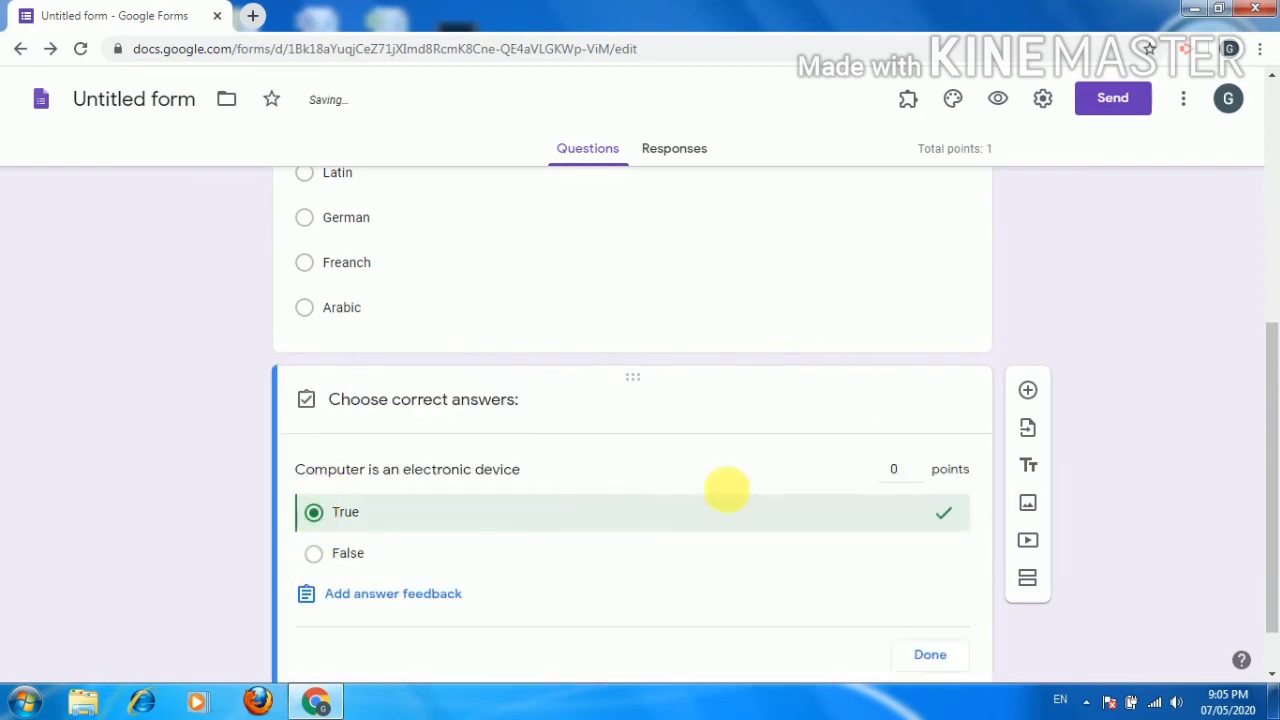
pyautogui.click(918, 466)
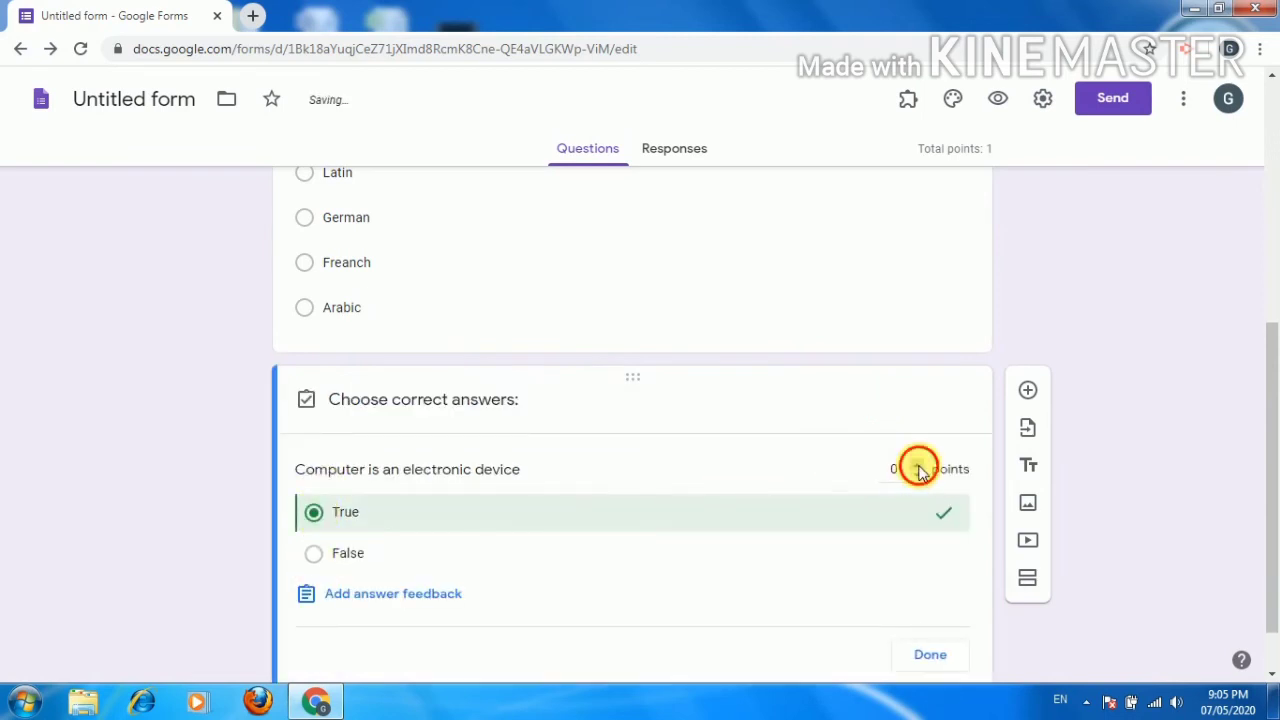
pyautogui.click(929, 655)
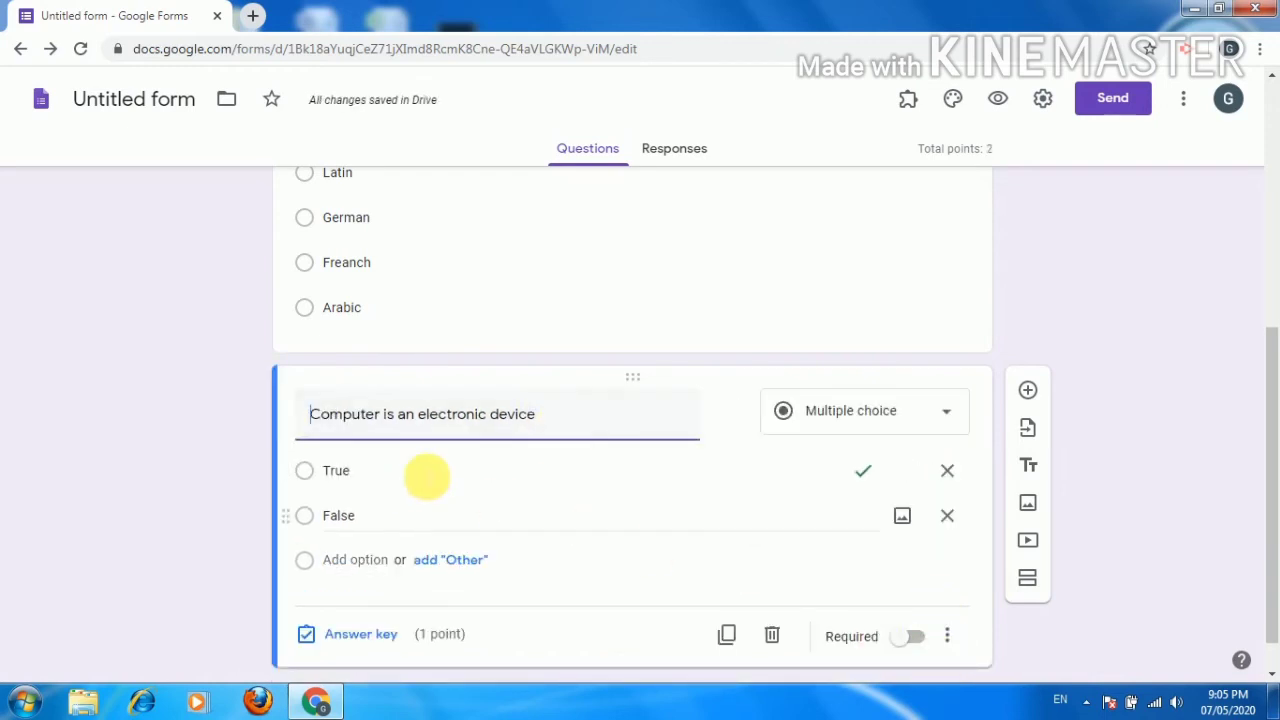
pyautogui.scroll(5, 677, 377)
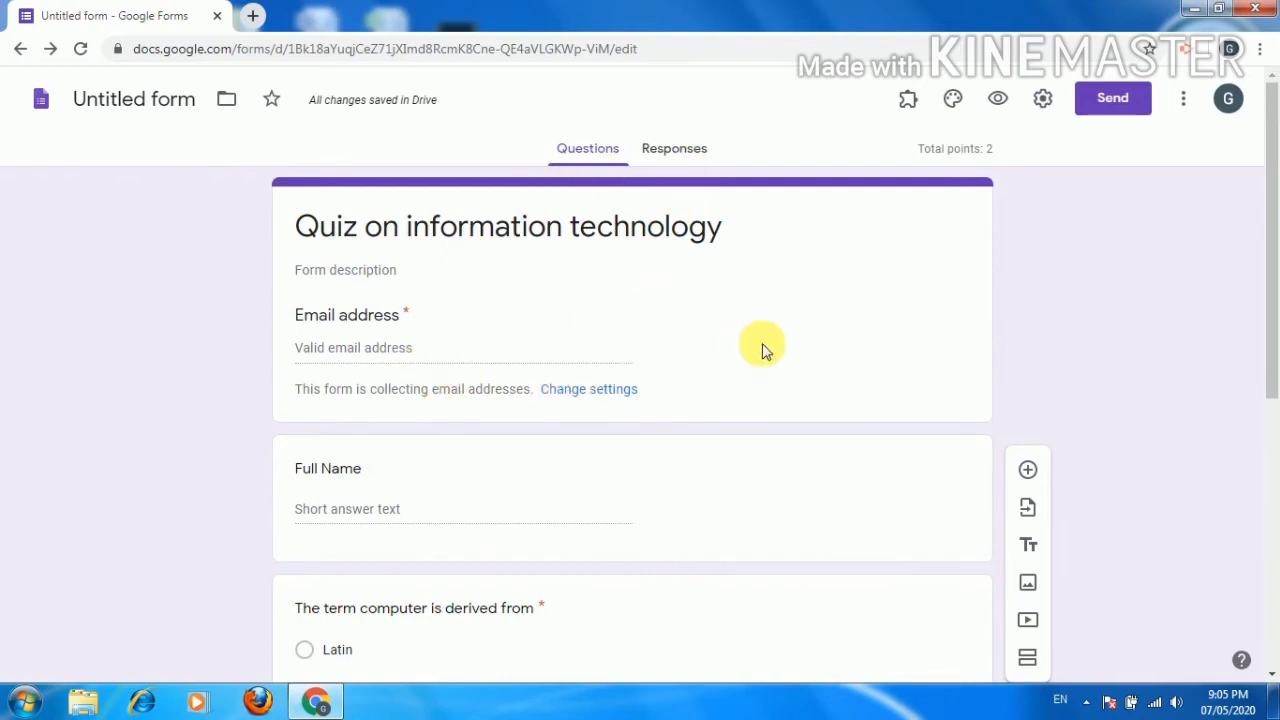
pyautogui.scroll(-3, 800, 330)
pyautogui.scroll(-1, 830, 360)
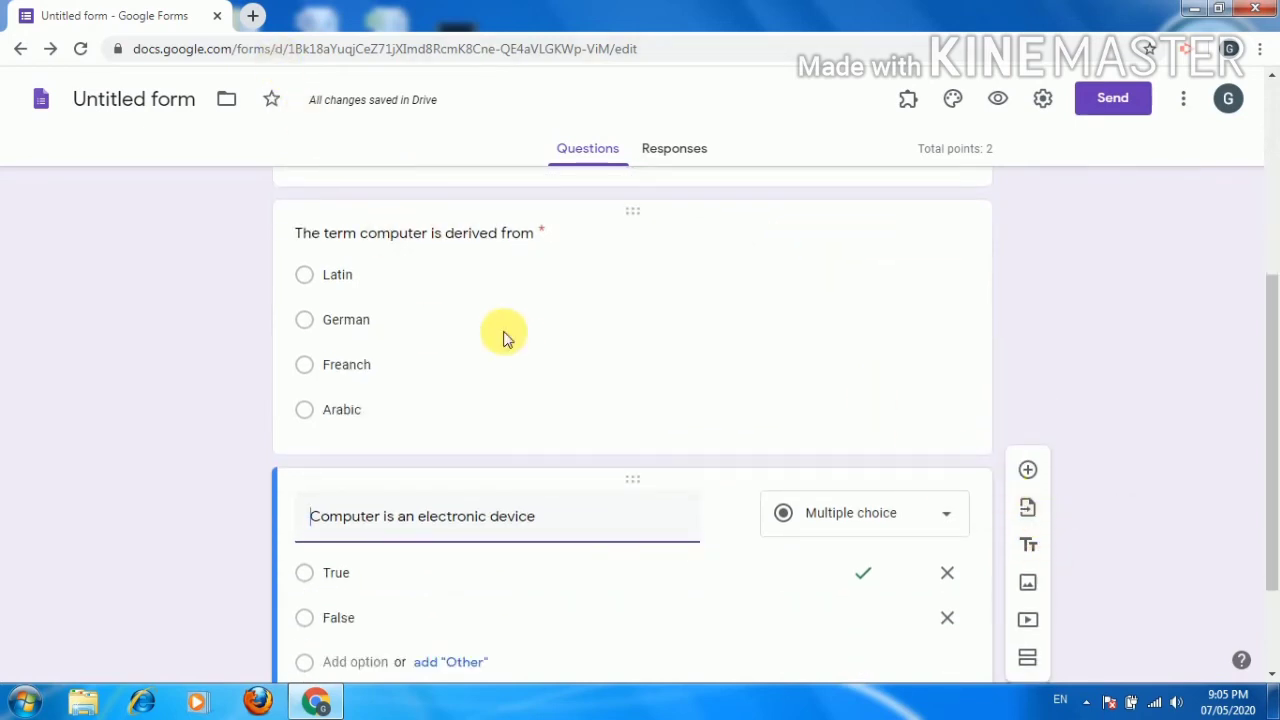
pyautogui.scroll(4, 500, 330)
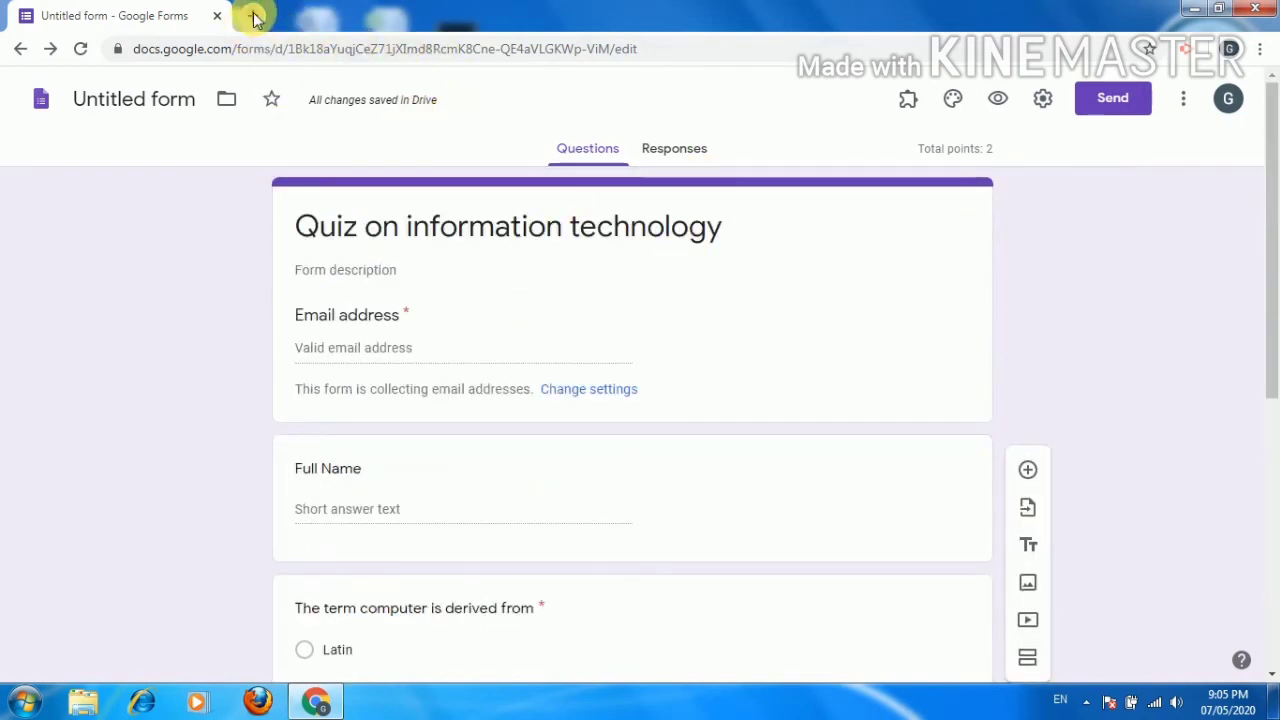
# Open Google Drive in a new browser tab
pyautogui.click(255, 18)
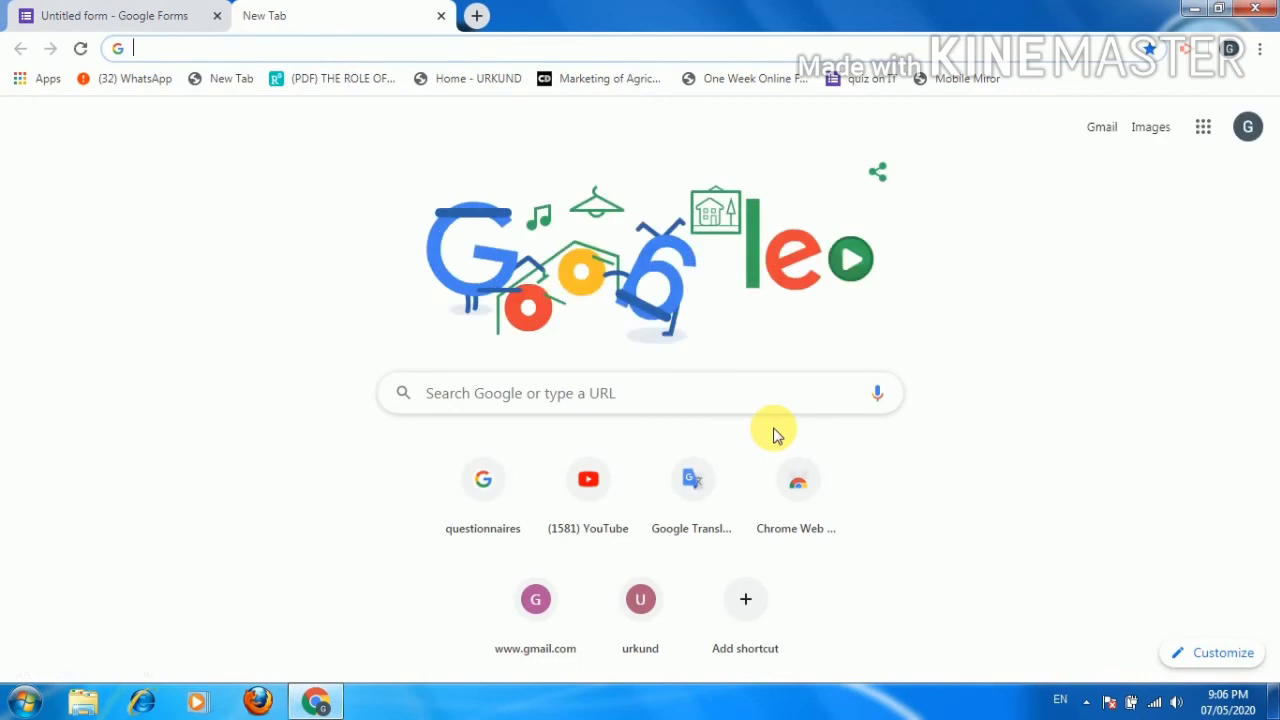
pyautogui.click(1205, 132)
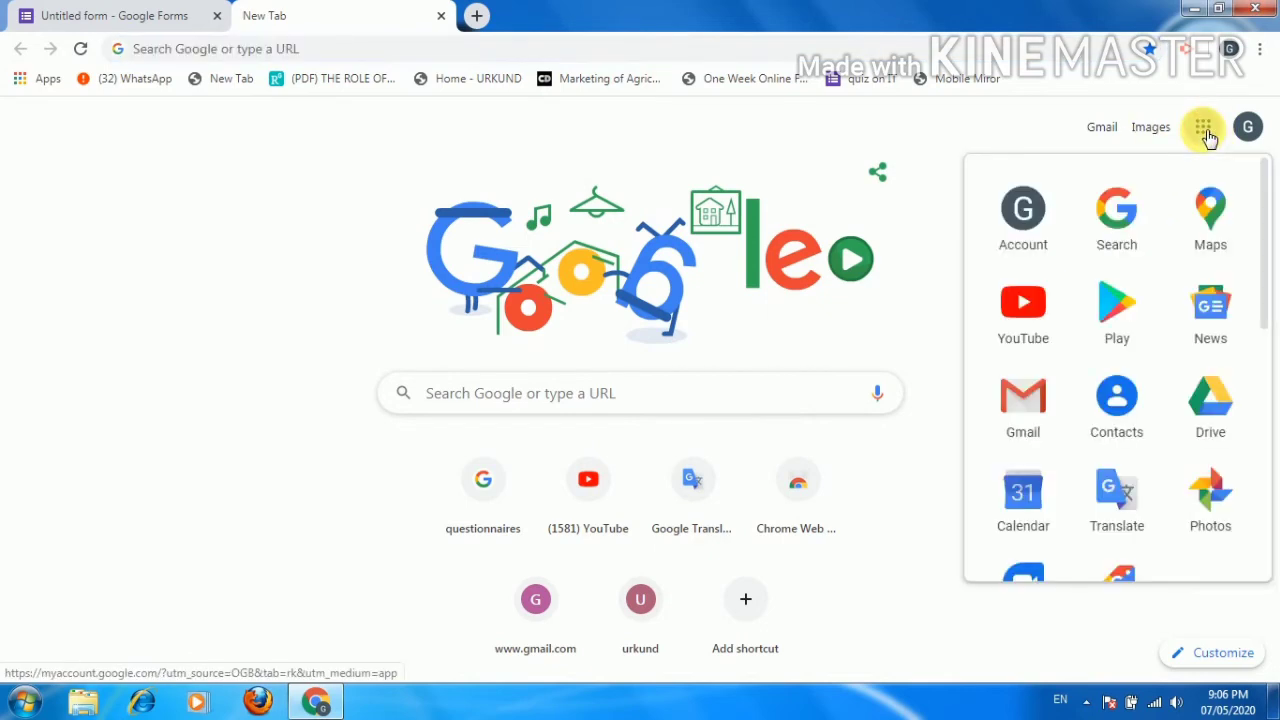
pyautogui.click(1213, 425)
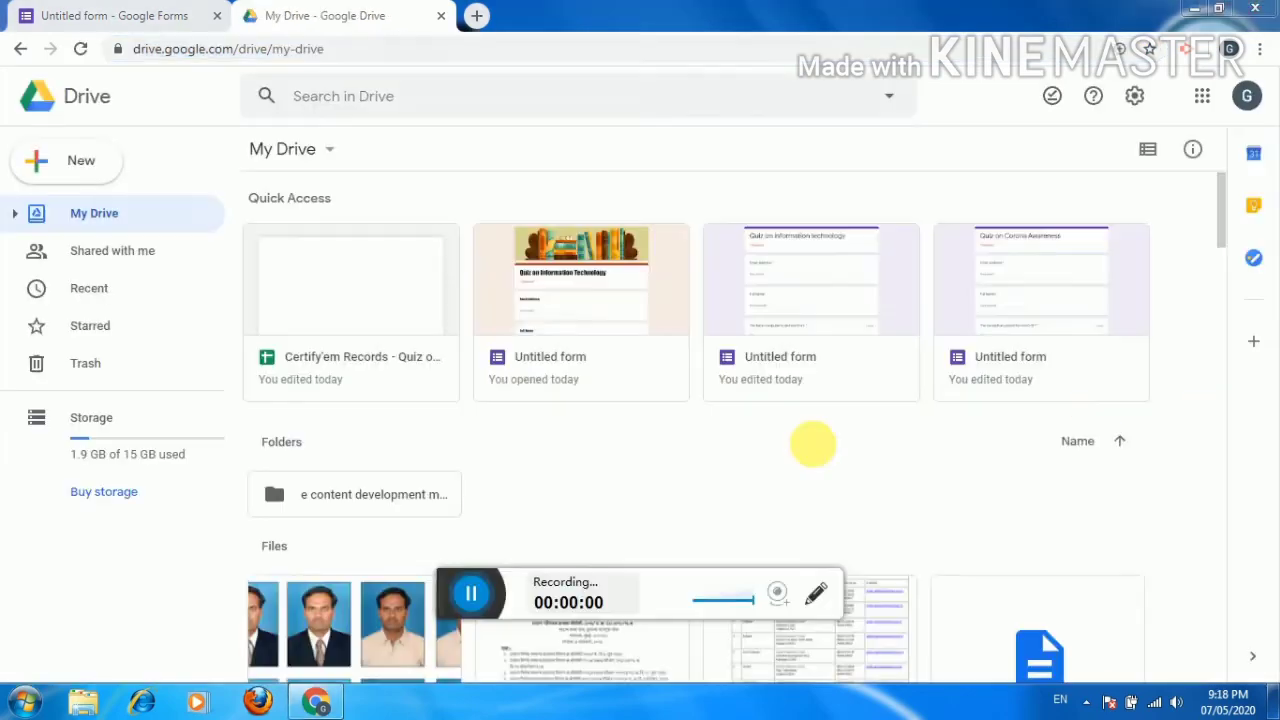
pyautogui.hotkey('ctrl', 'l')
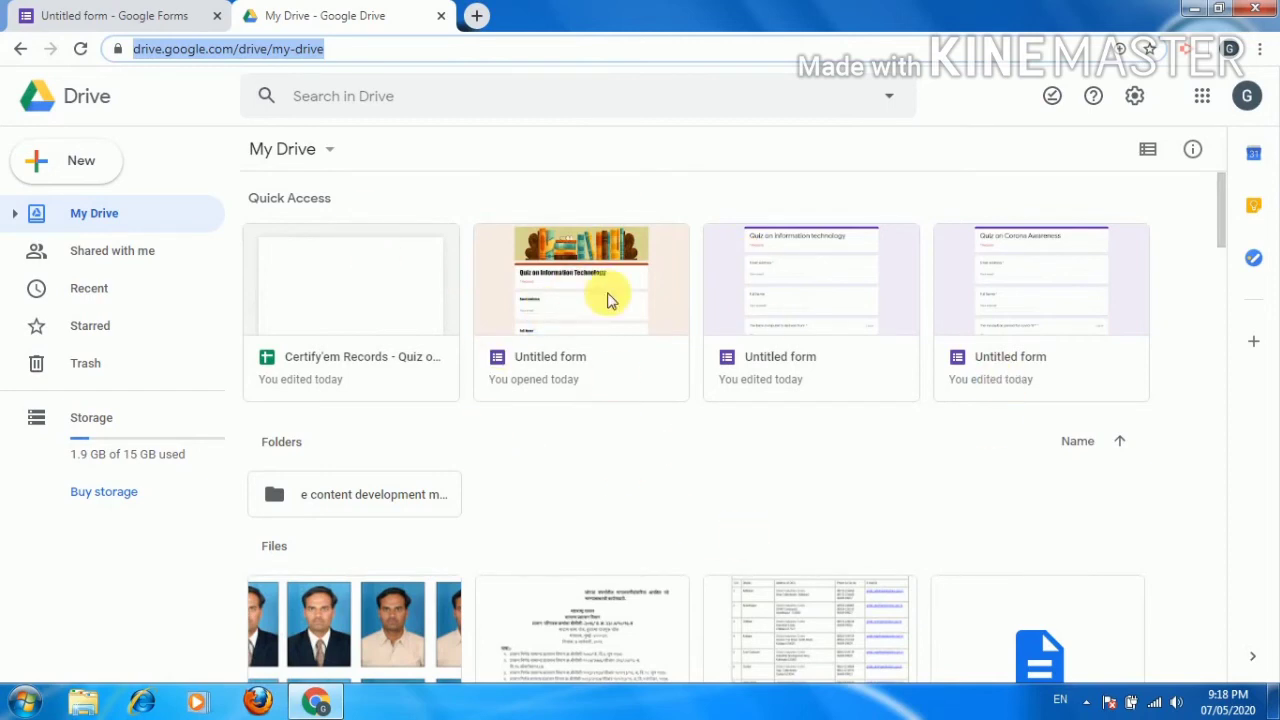
# Open the existing Quiz on Information Technology form with the bookshelf header and look over its first section
pyautogui.doubleClick(575, 297)
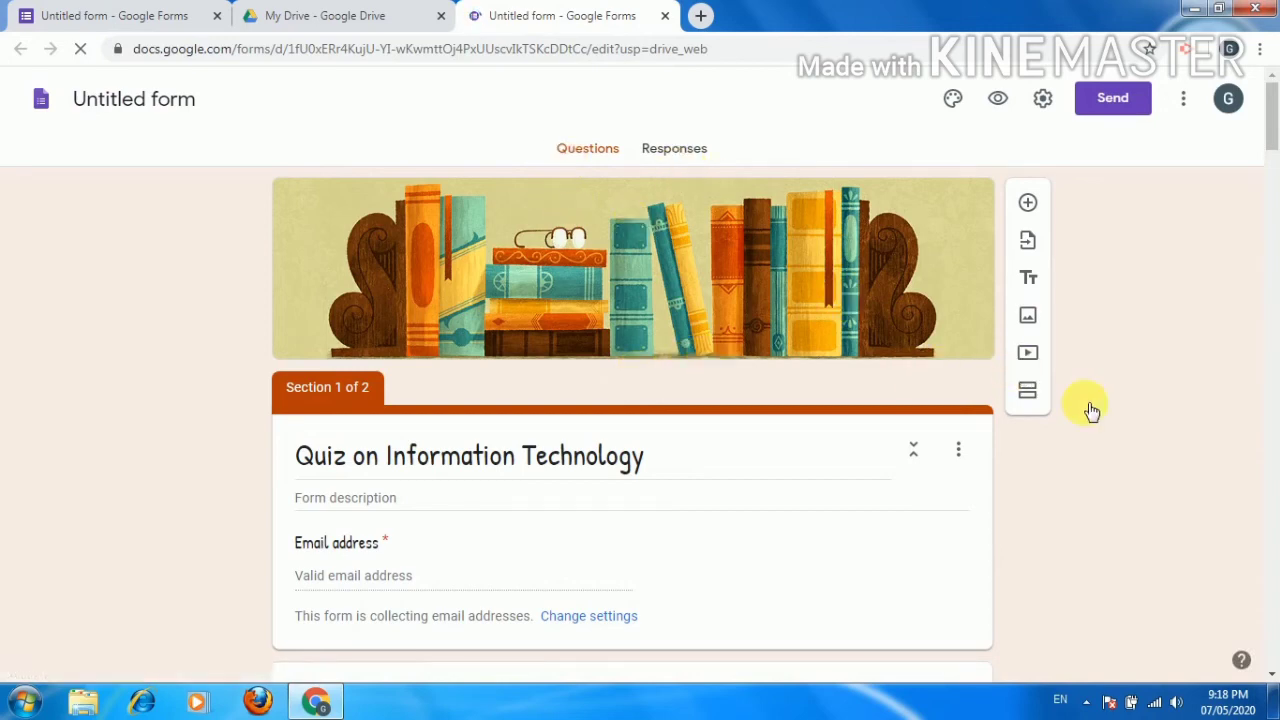
pyautogui.scroll(-4, 760, 489)
pyautogui.scroll(-4, 636, 337)
pyautogui.scroll(8, 636, 337)
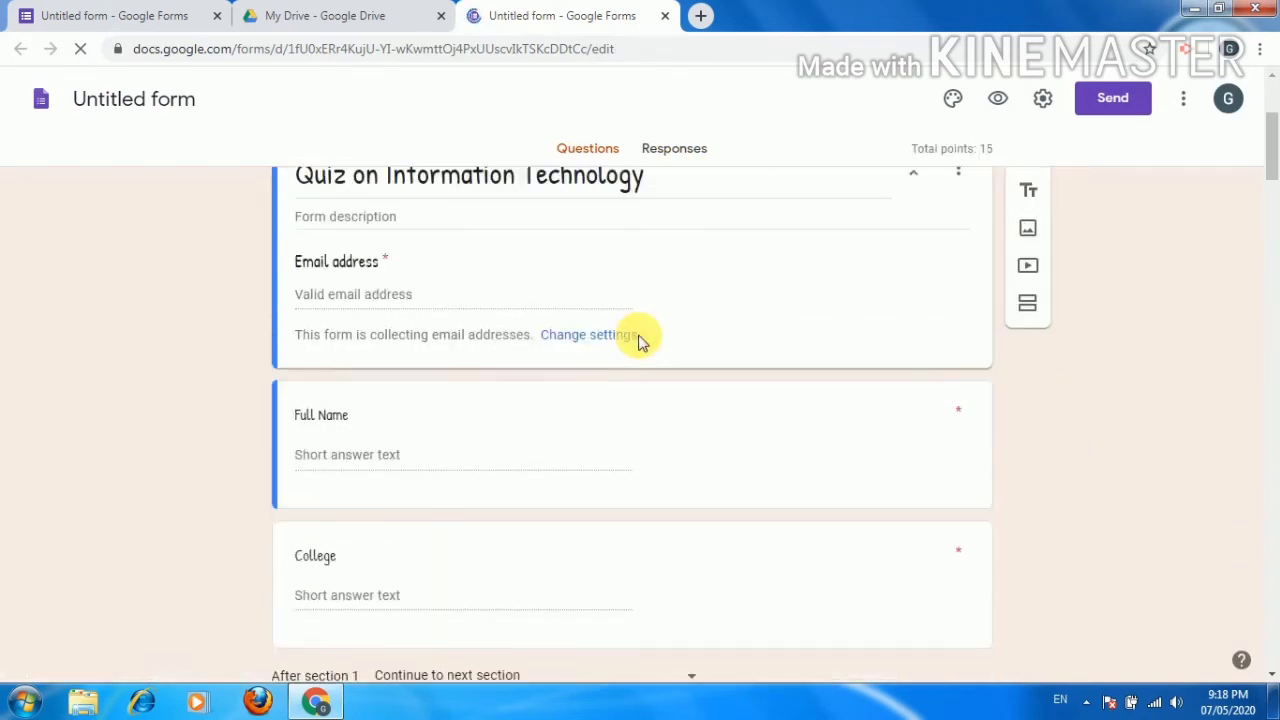
pyautogui.scroll(-3, 600, 340)
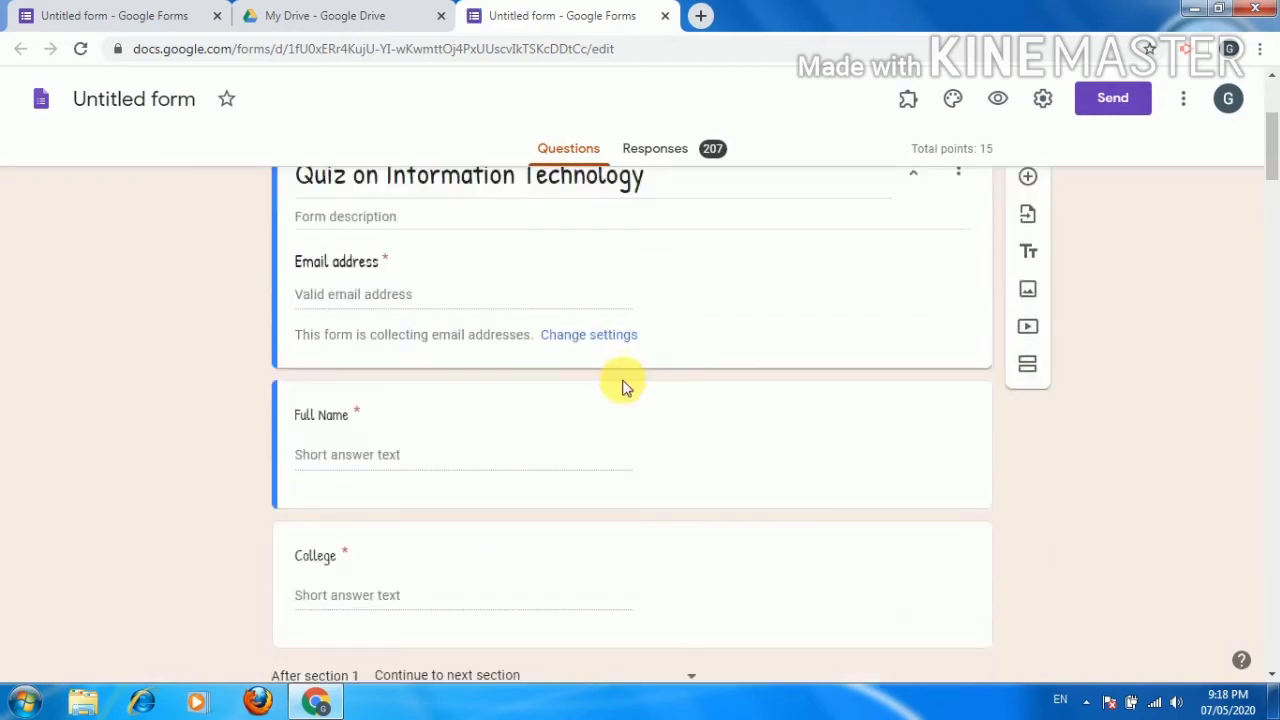
pyautogui.scroll(3, 610, 385)
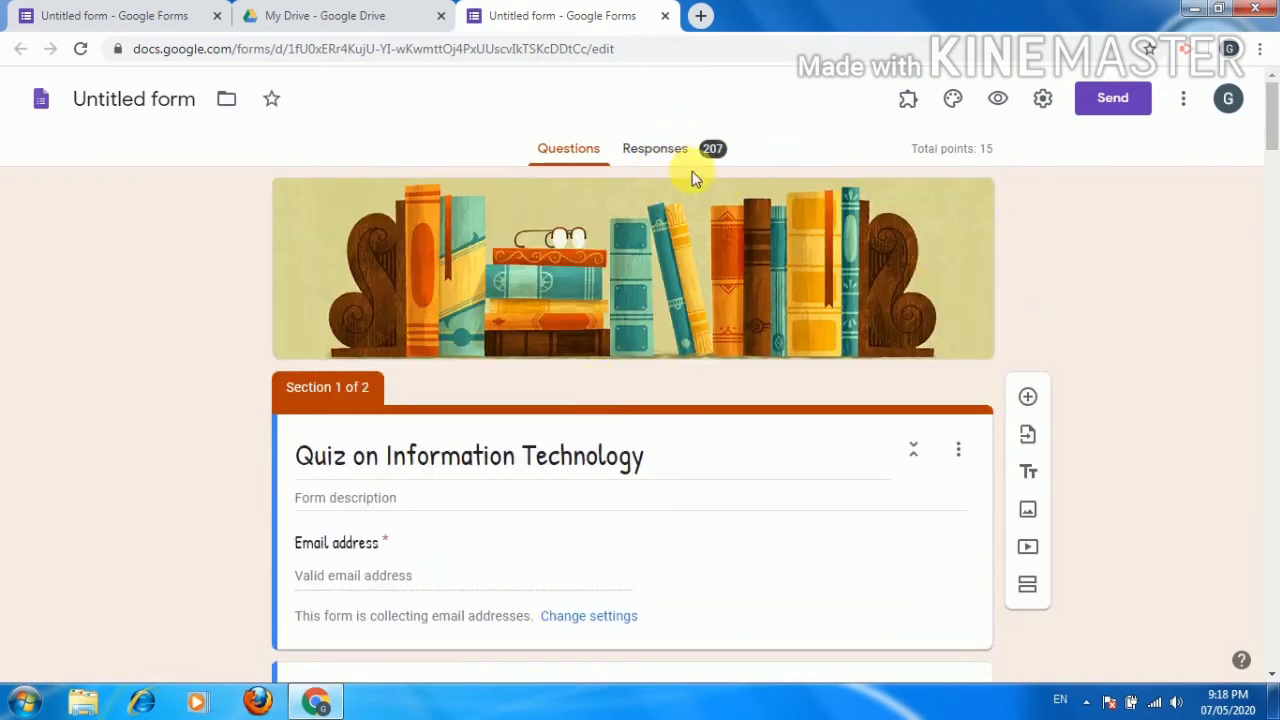
# Review the quiz's response summary, covering the points distribution, scores, respondent details and the answer chart of every question
pyautogui.click(665, 150)
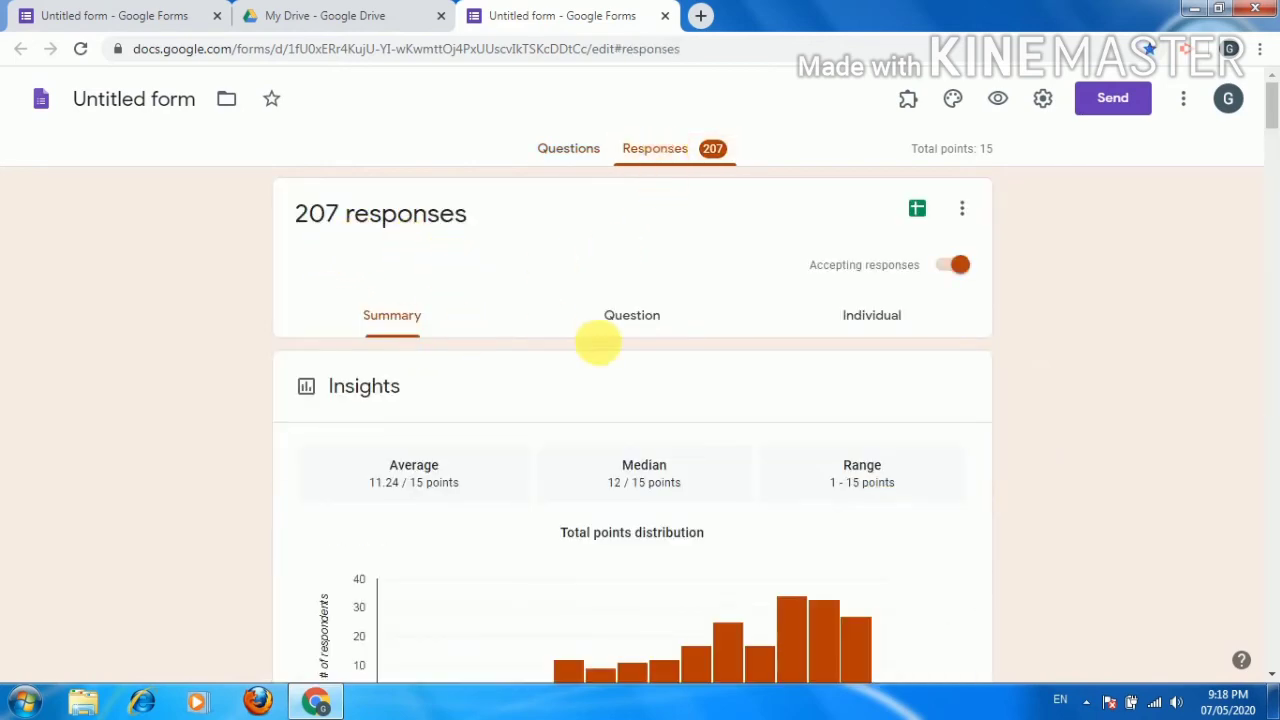
pyautogui.scroll(-1, 610, 328)
pyautogui.scroll(-3, 508, 363)
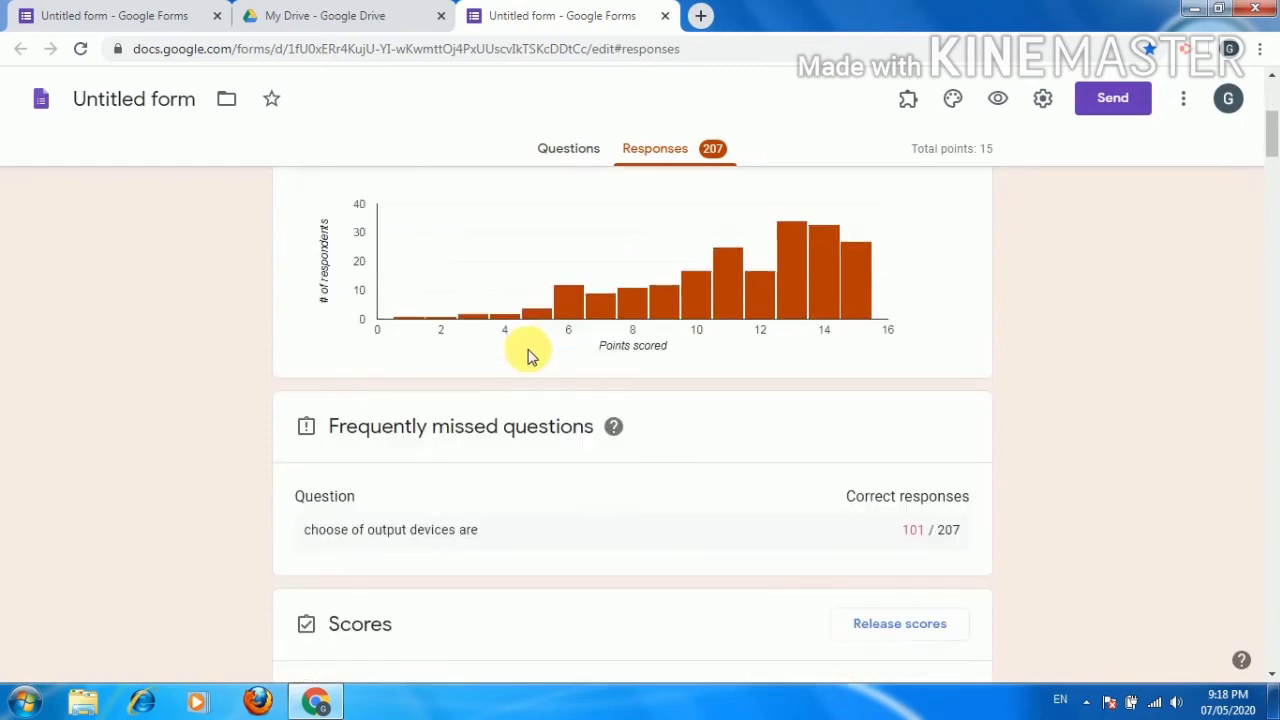
pyautogui.scroll(-2, 474, 399)
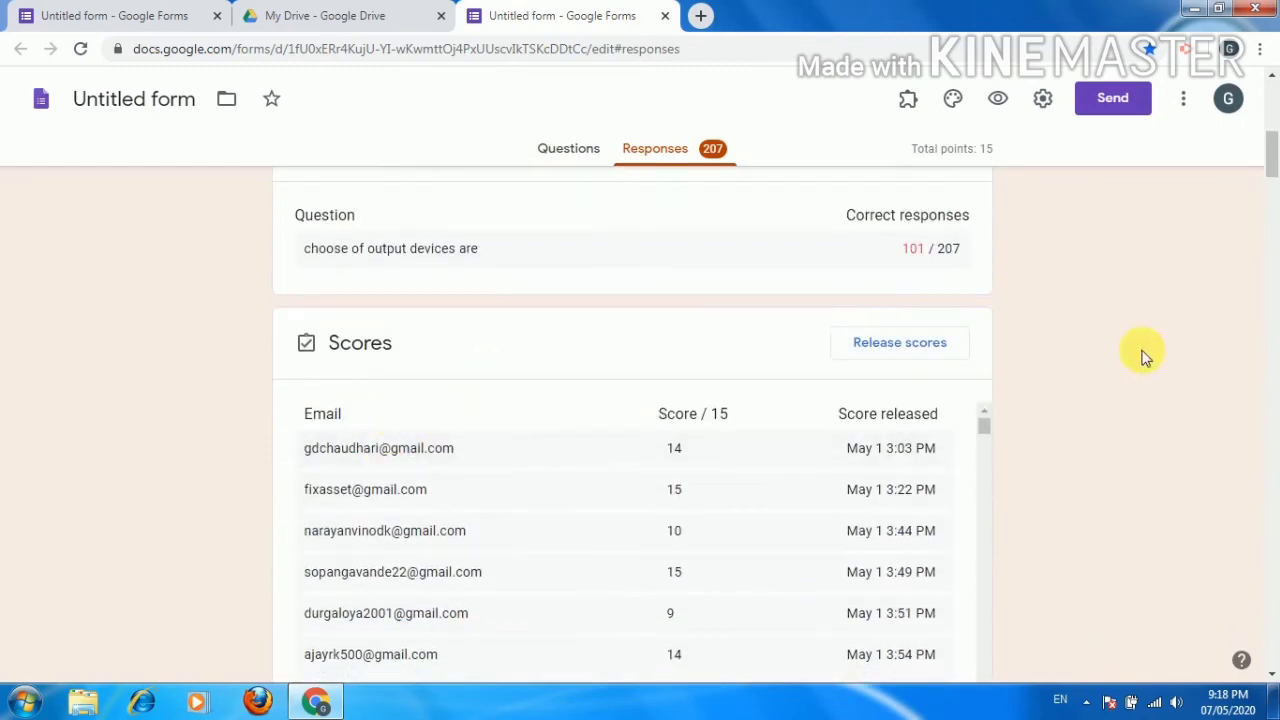
pyautogui.scroll(-1, 818, 388)
pyautogui.scroll(-1, 523, 417)
pyautogui.scroll(-4, 1088, 421)
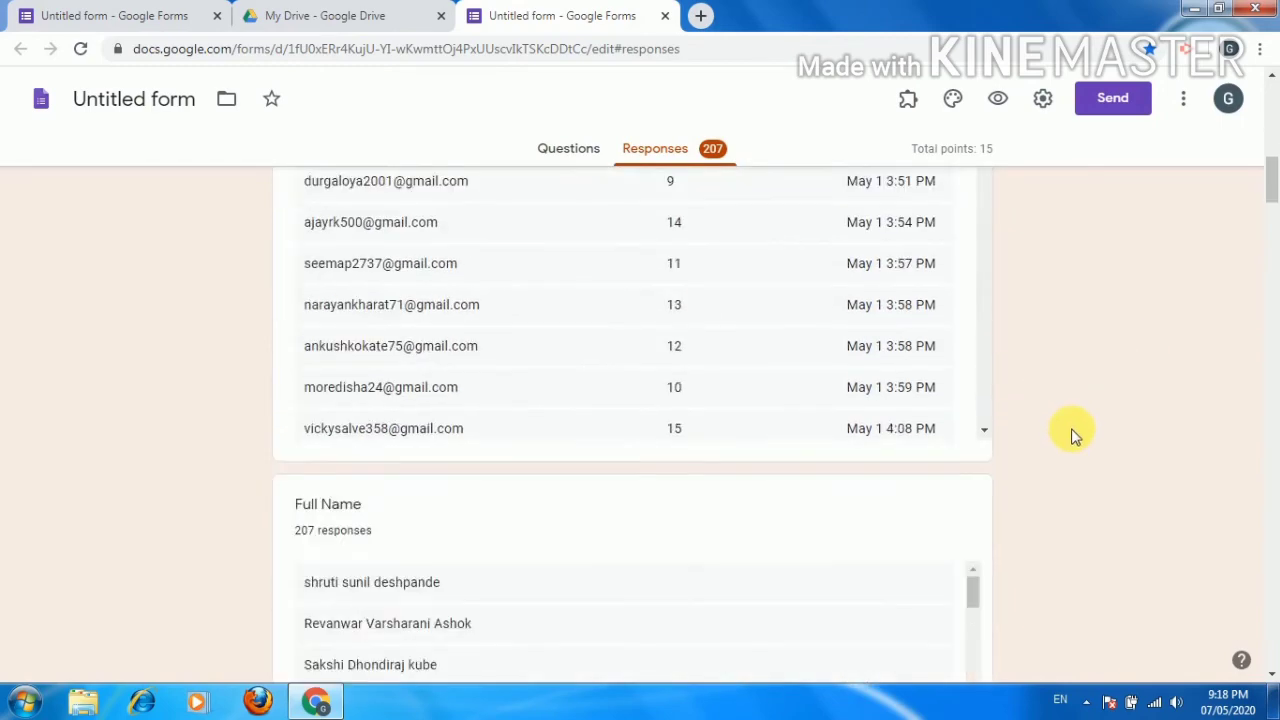
pyautogui.scroll(-7, 1091, 428)
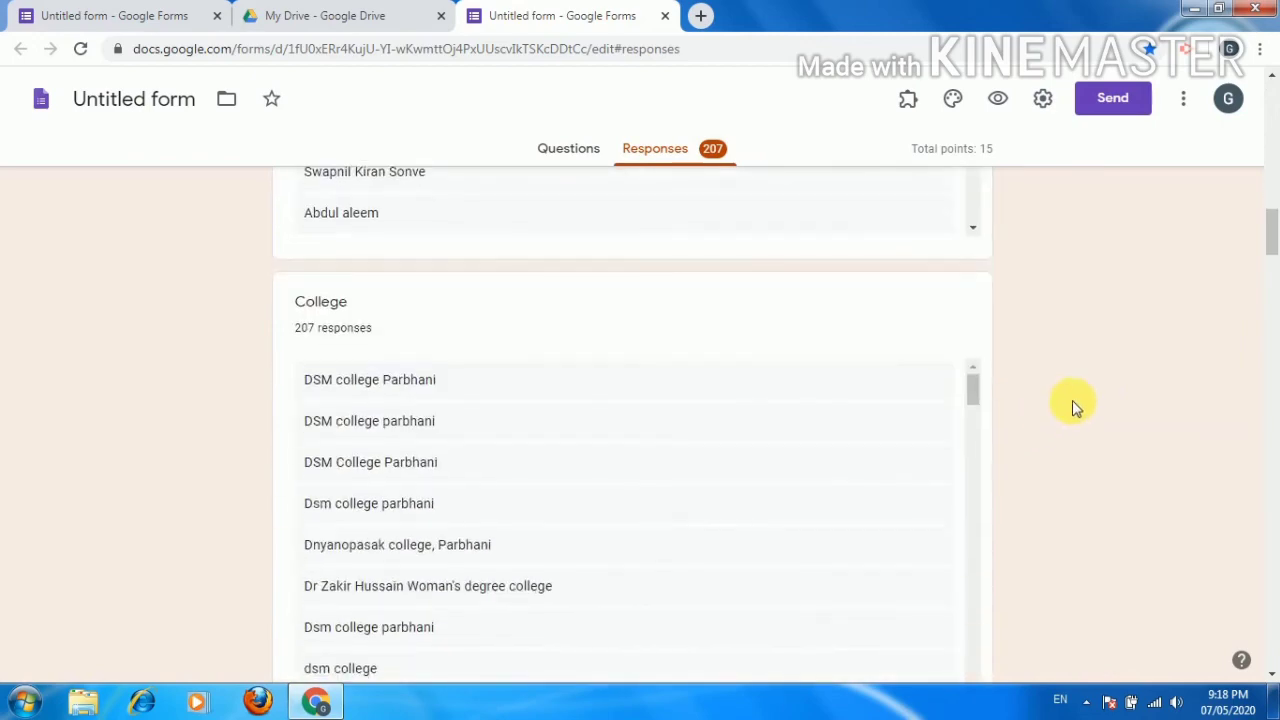
pyautogui.scroll(-6, 1040, 385)
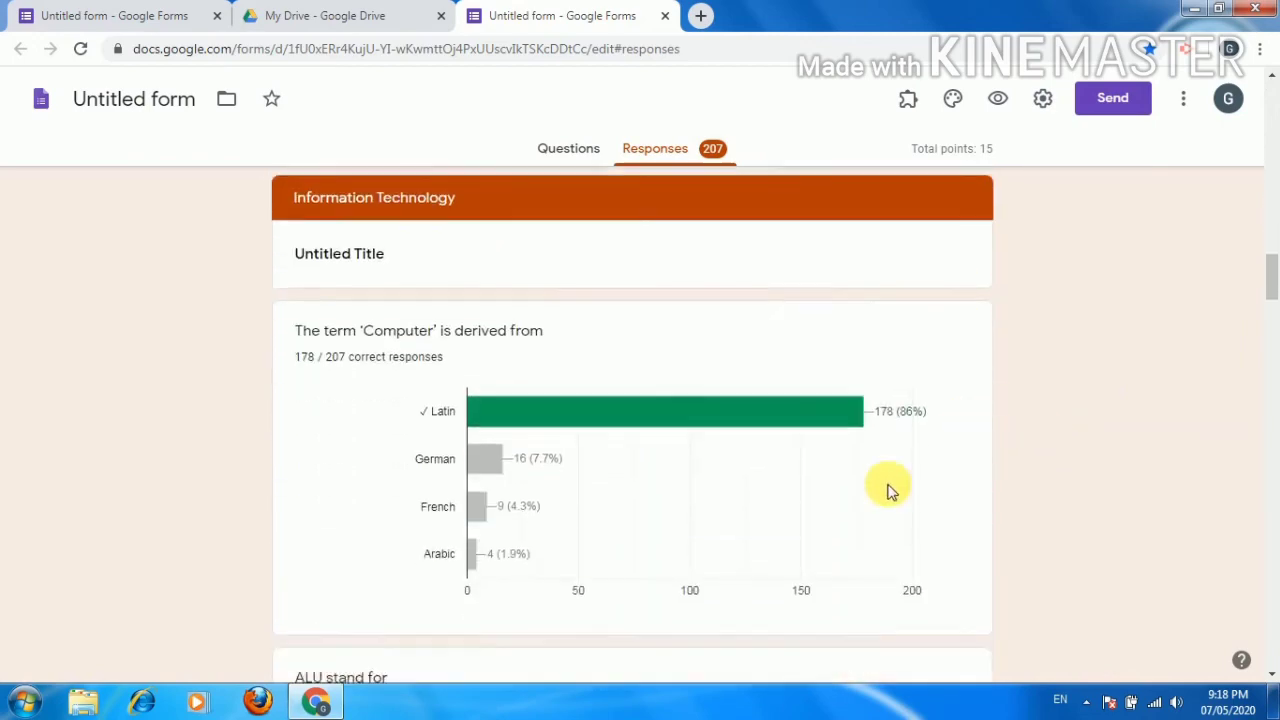
pyautogui.scroll(-8, 815, 462)
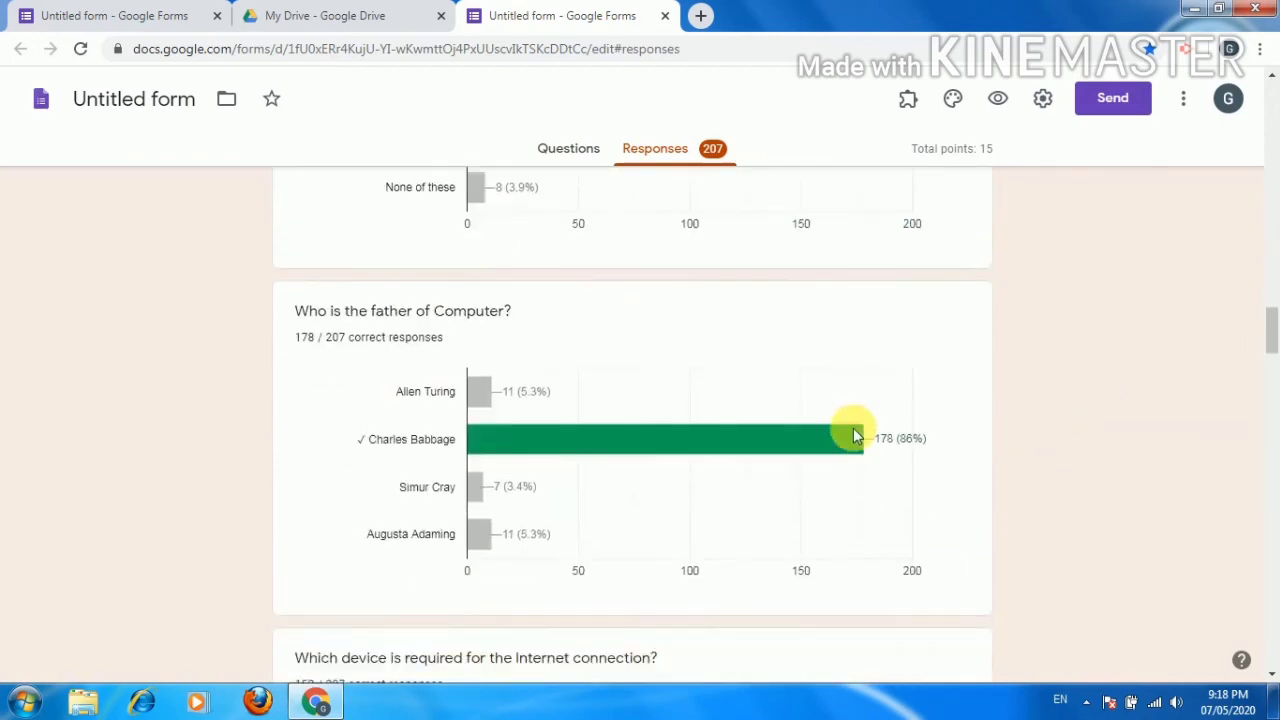
pyautogui.scroll(-8, 873, 455)
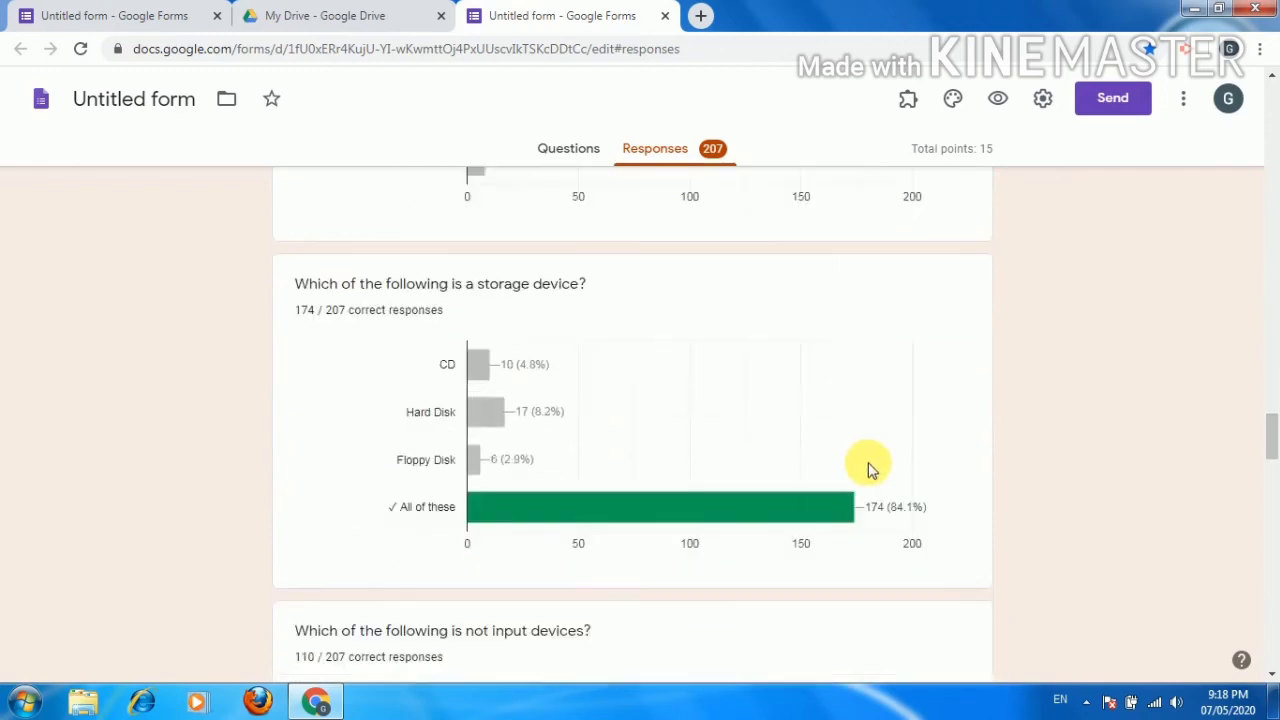
pyautogui.scroll(-8, 1040, 400)
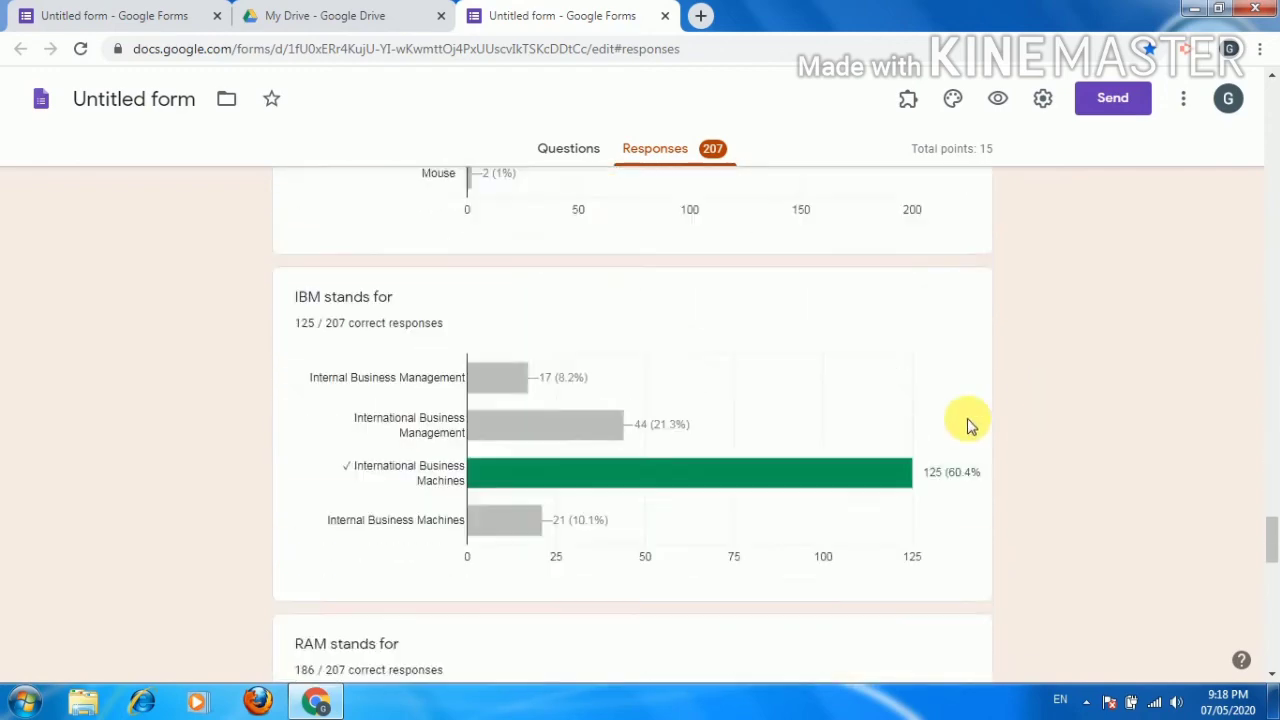
pyautogui.scroll(-8, 1010, 380)
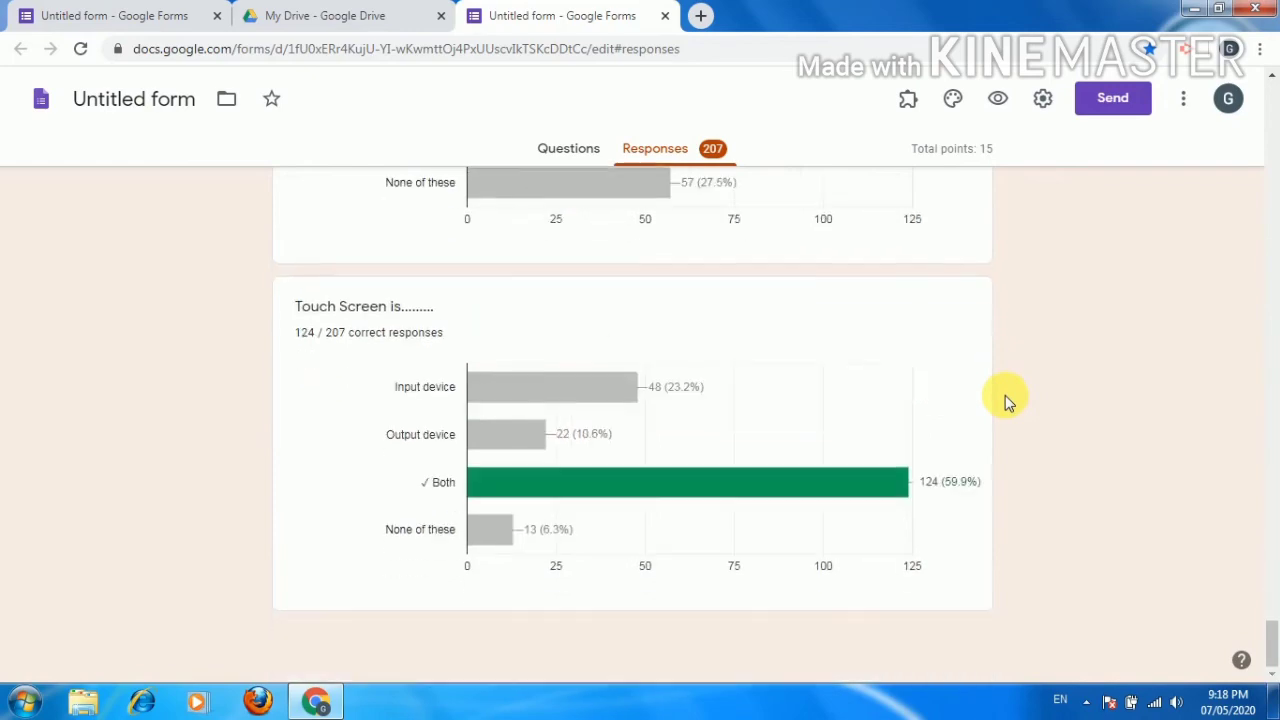
pyautogui.scroll(10, 1005, 395)
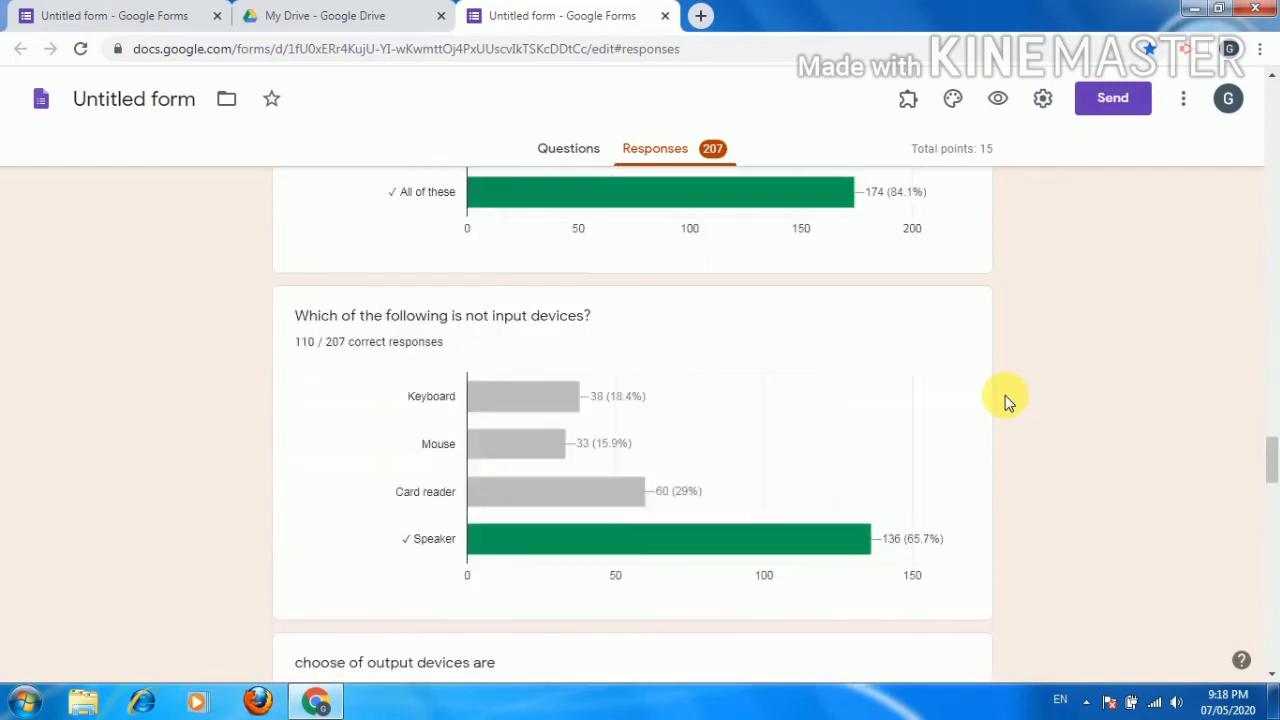
pyautogui.scroll(15, 1005, 395)
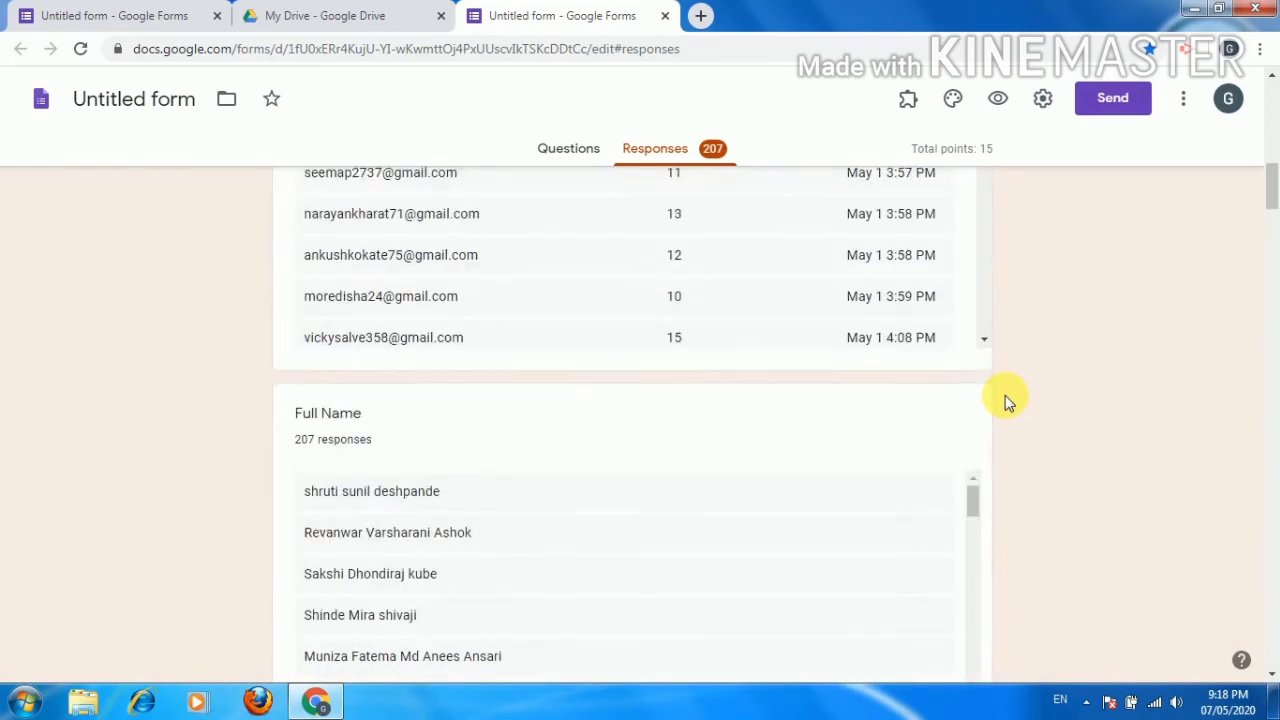
pyautogui.scroll(1, 1005, 400)
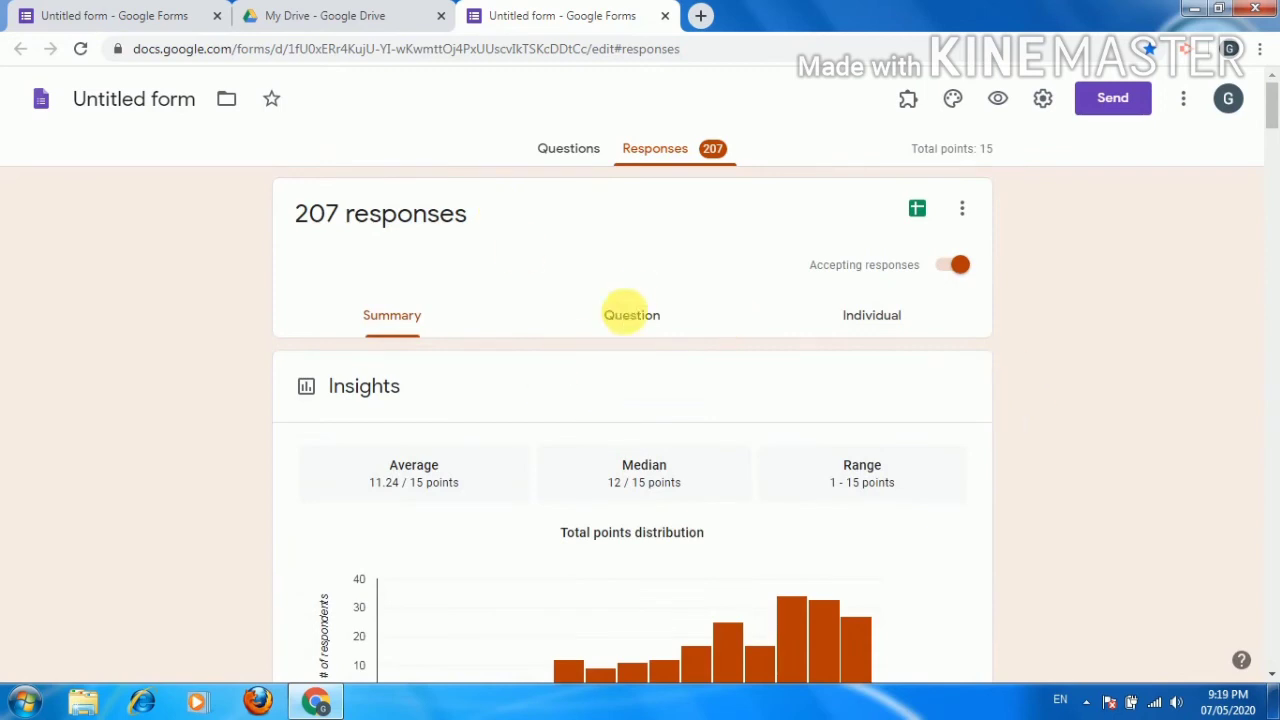
# Open the quiz's linked response spreadsheet in Google Sheets and look through the recorded responses
pyautogui.click(920, 214)
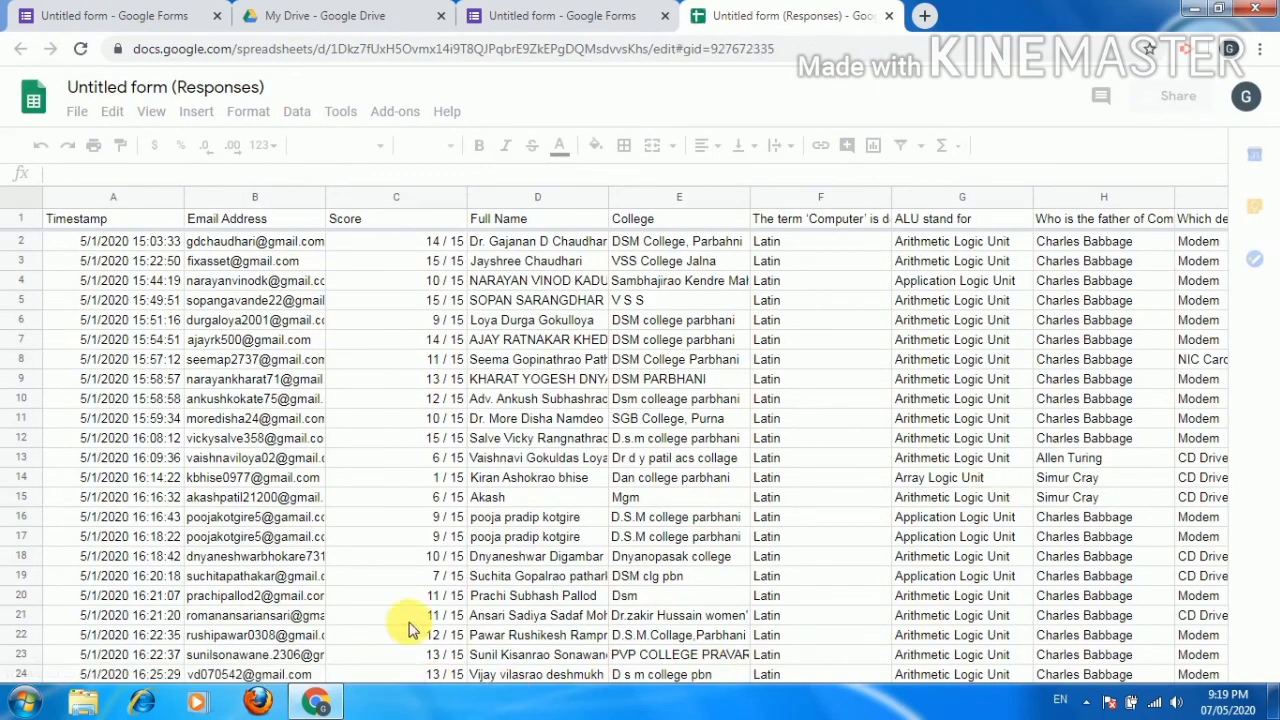
pyautogui.scroll(-5, 1028, 400)
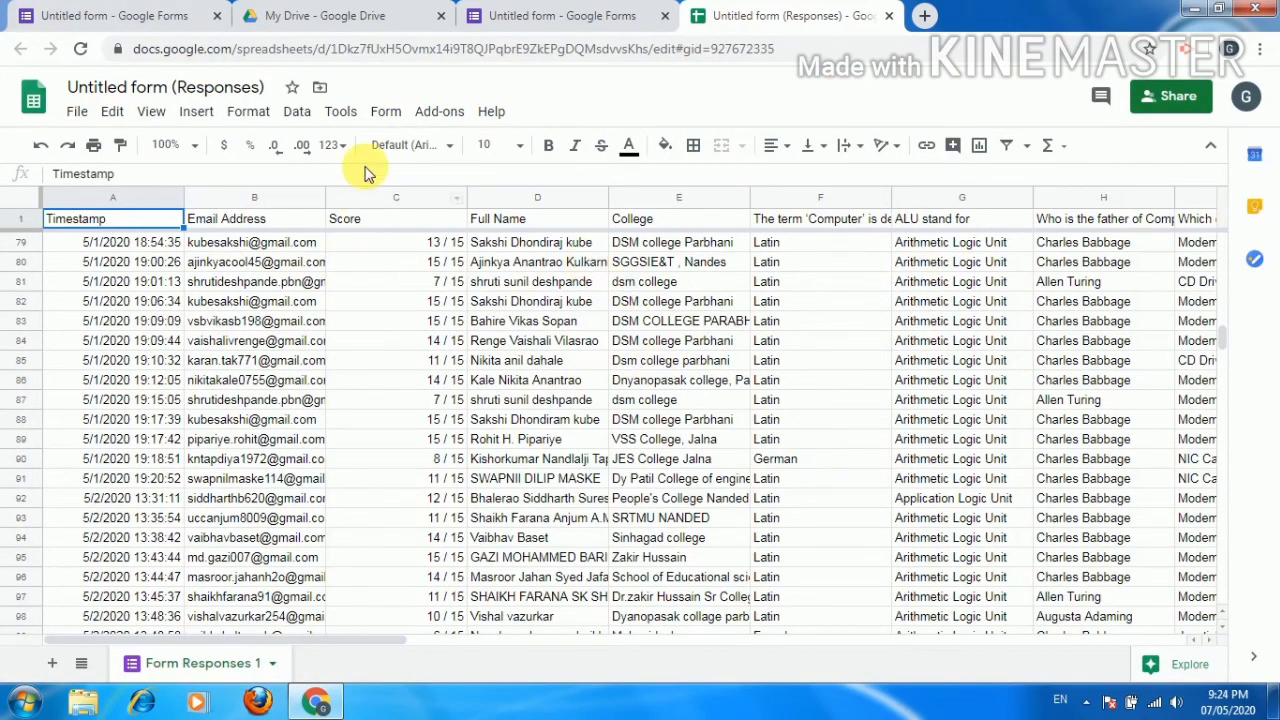
# Switch back to the new quiz form, copy its shortened sharing link and close the sending options
pyautogui.click(110, 18)
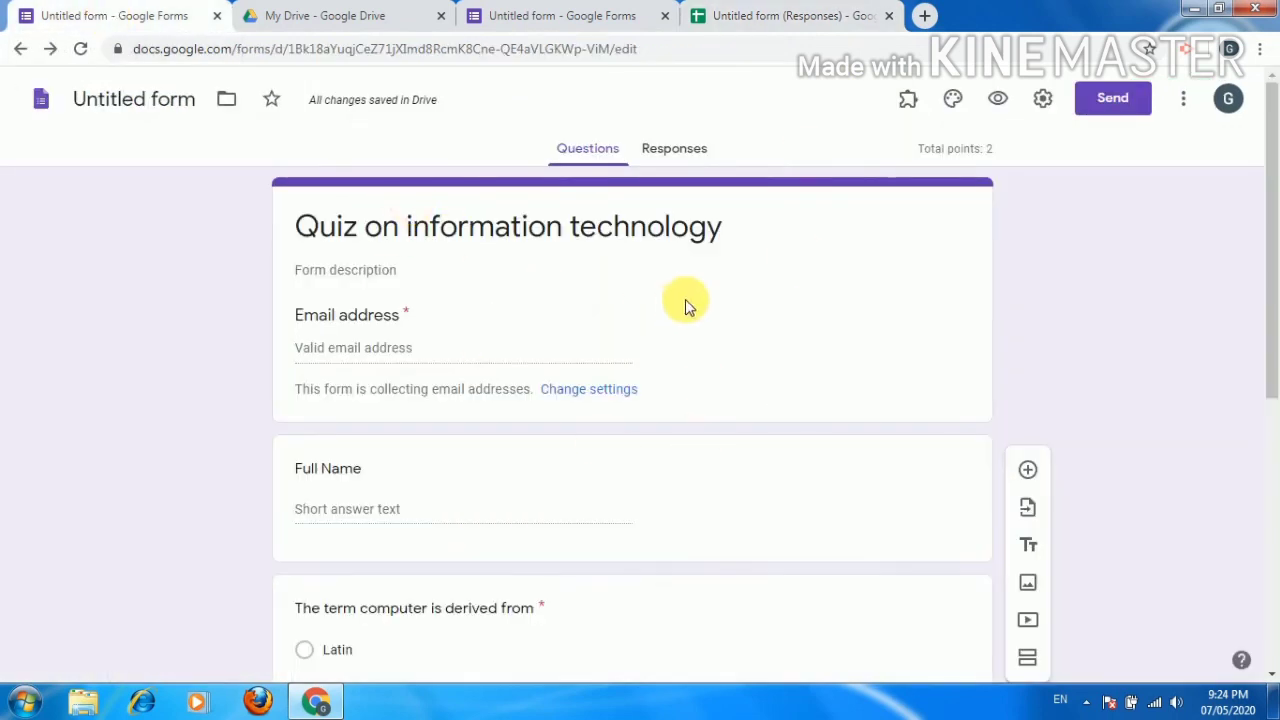
pyautogui.click(1113, 104)
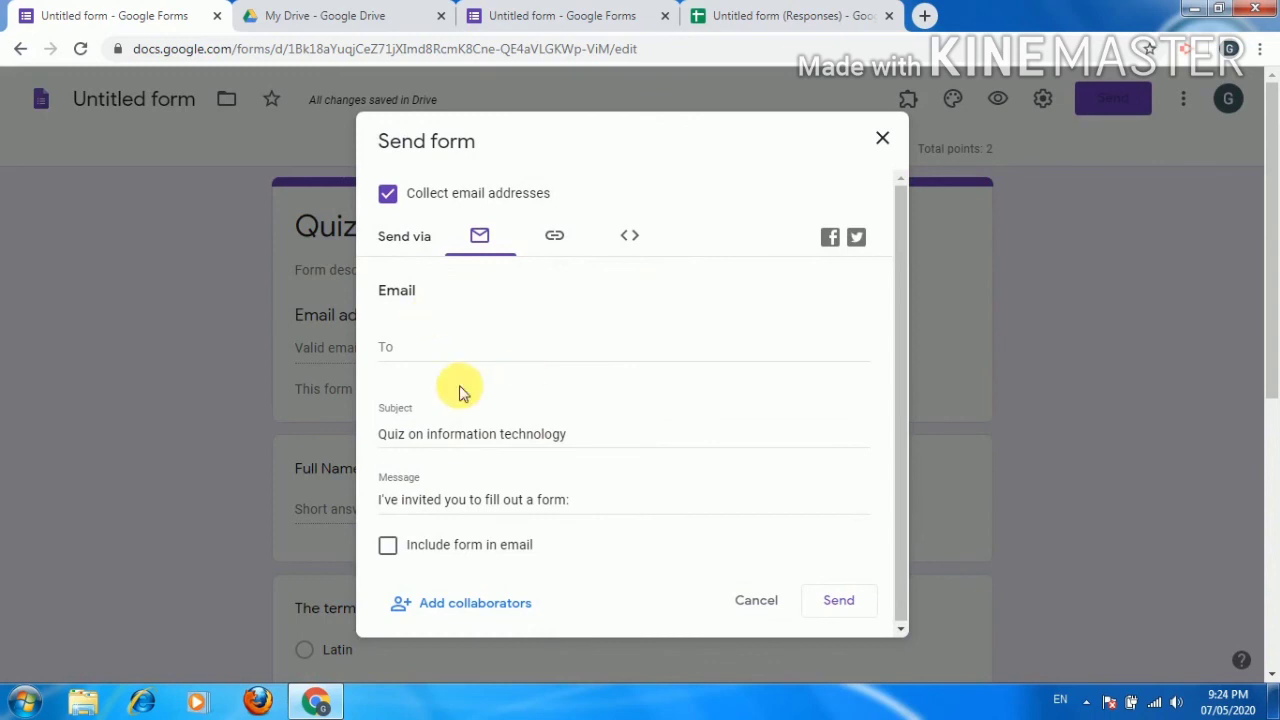
pyautogui.click(557, 238)
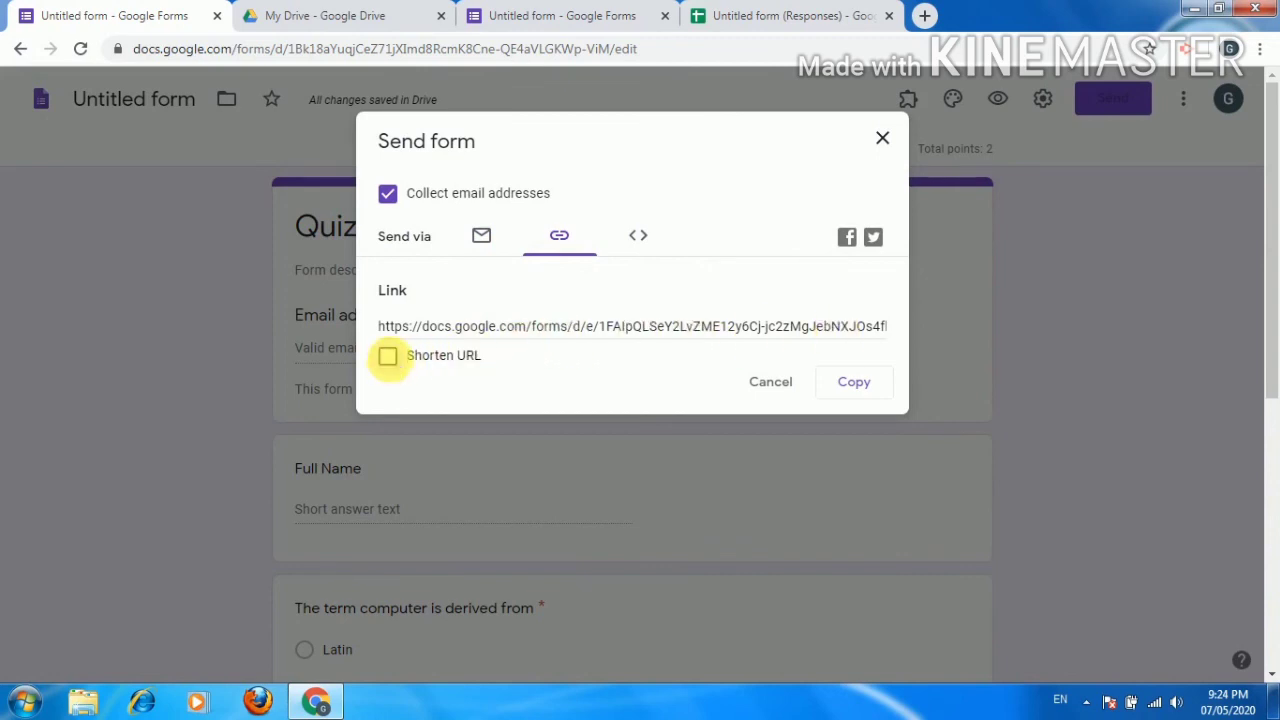
pyautogui.click(388, 357)
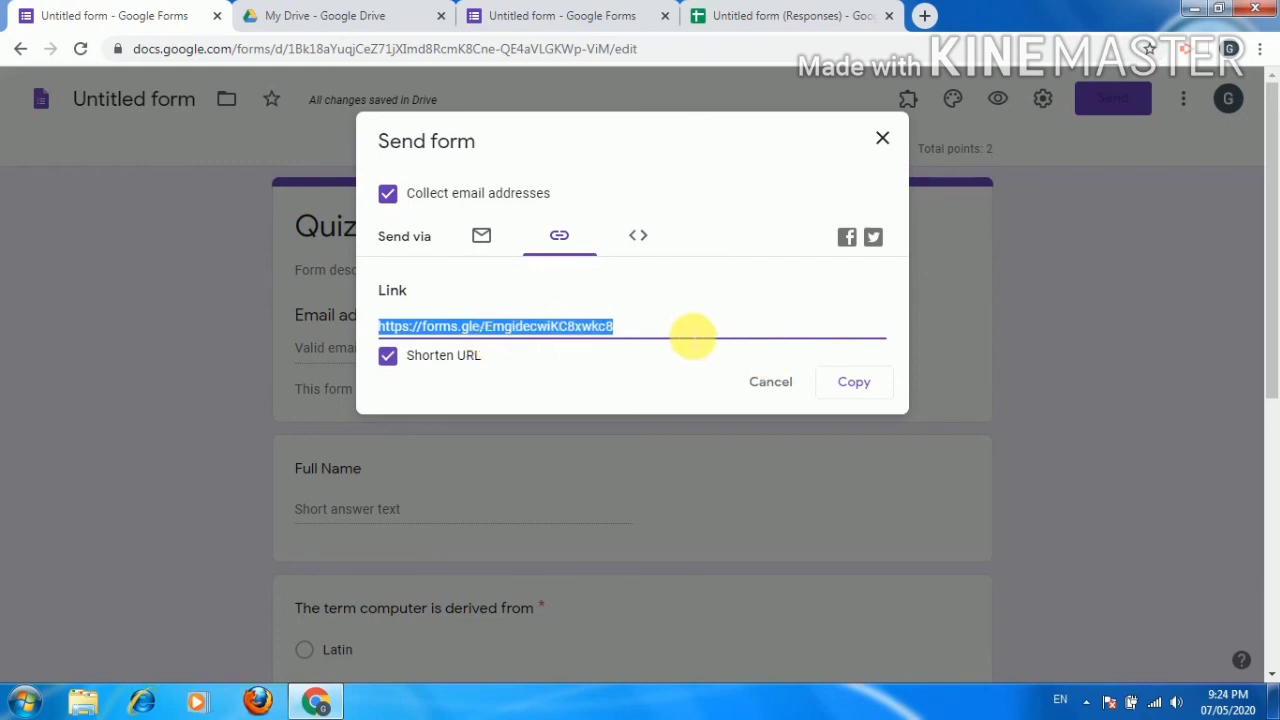
pyautogui.click(852, 386)
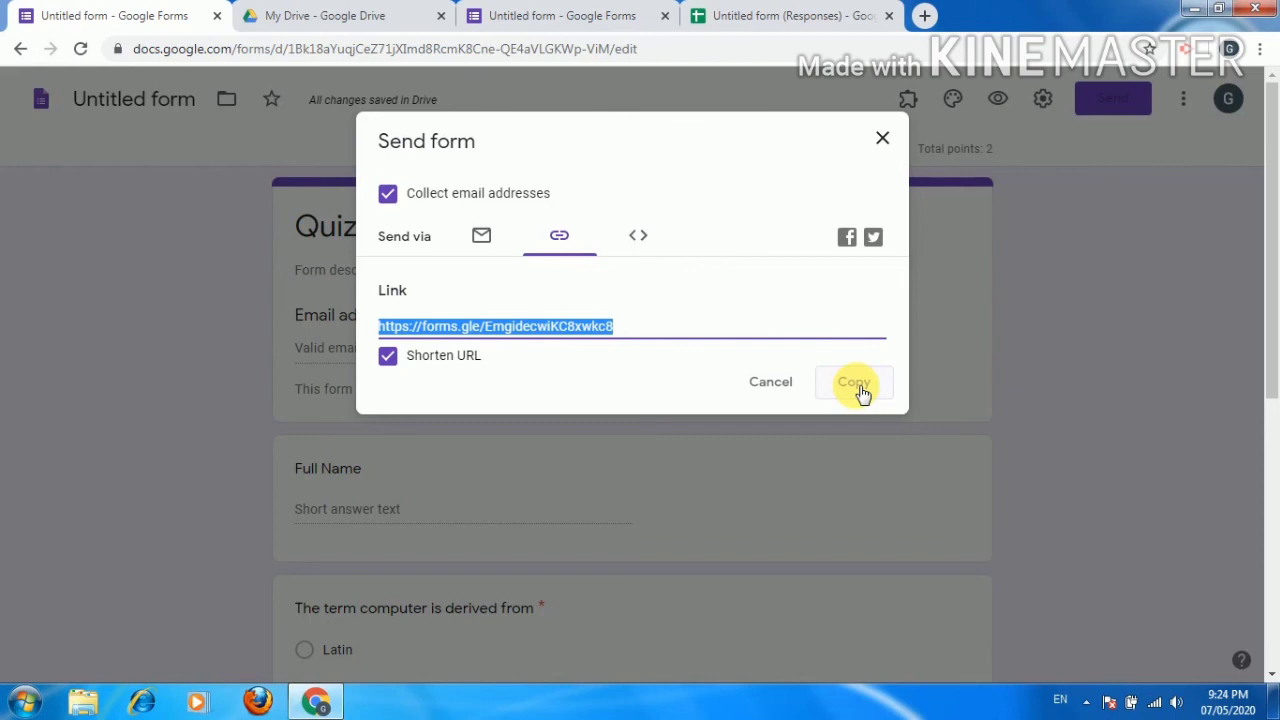
pyautogui.click(881, 138)
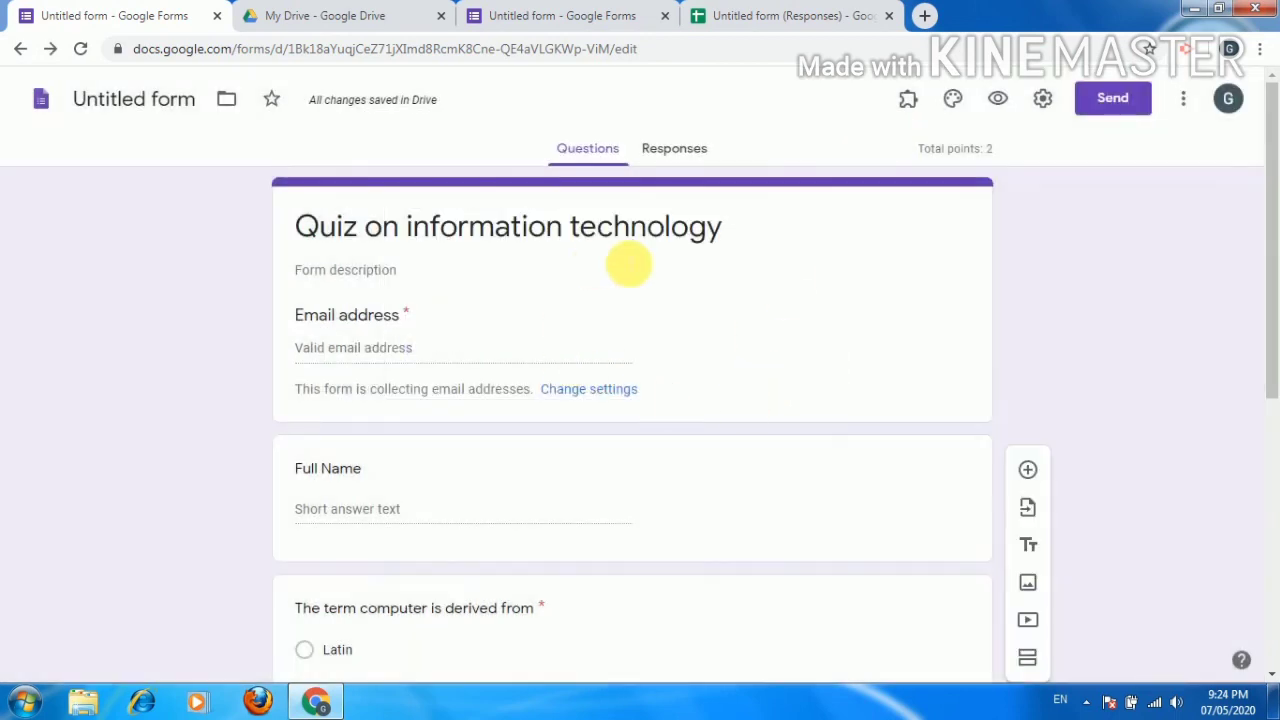